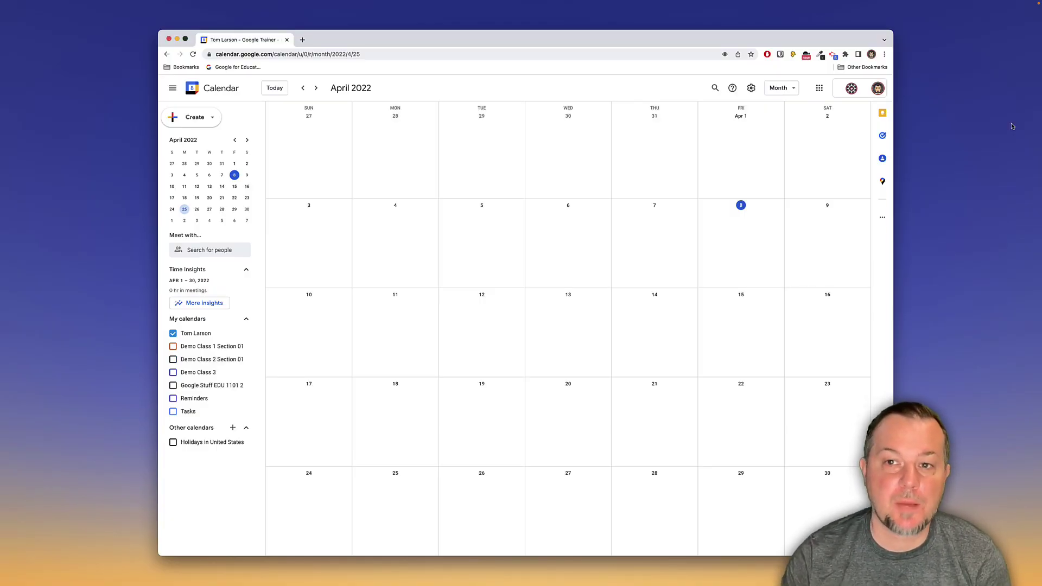
Enable 'Create appointment schedules instead of appointment slots' in the Calendar settings.
click(752, 89)
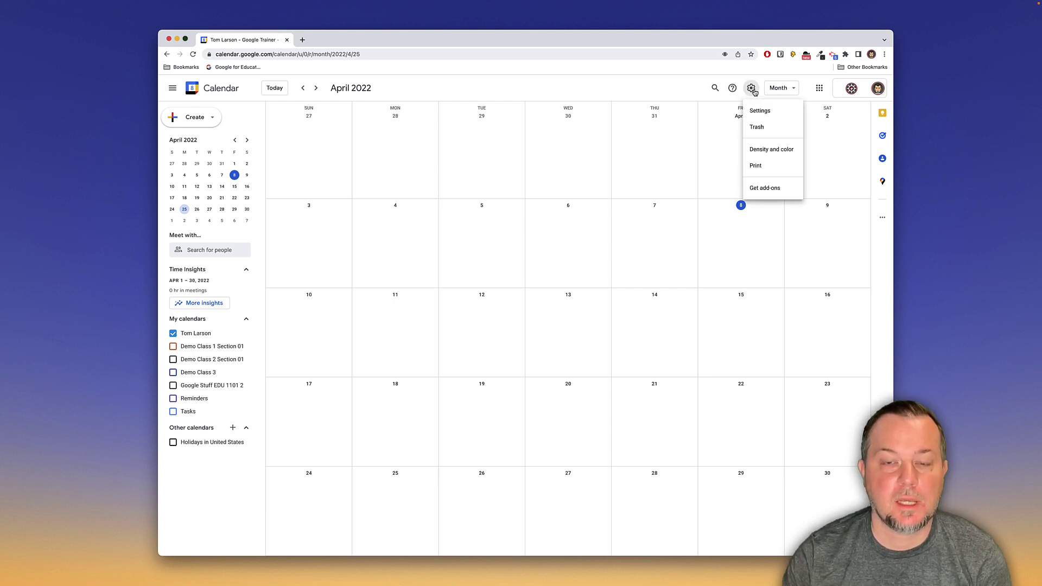
click(780, 113)
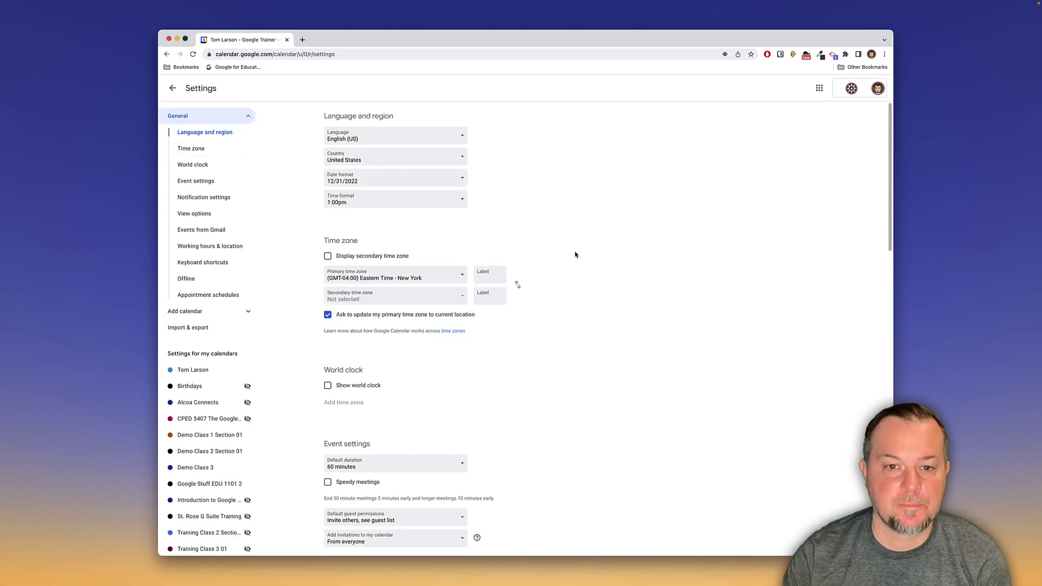
scroll(596, 259, down, 8)
scroll(597, 259, down, 8)
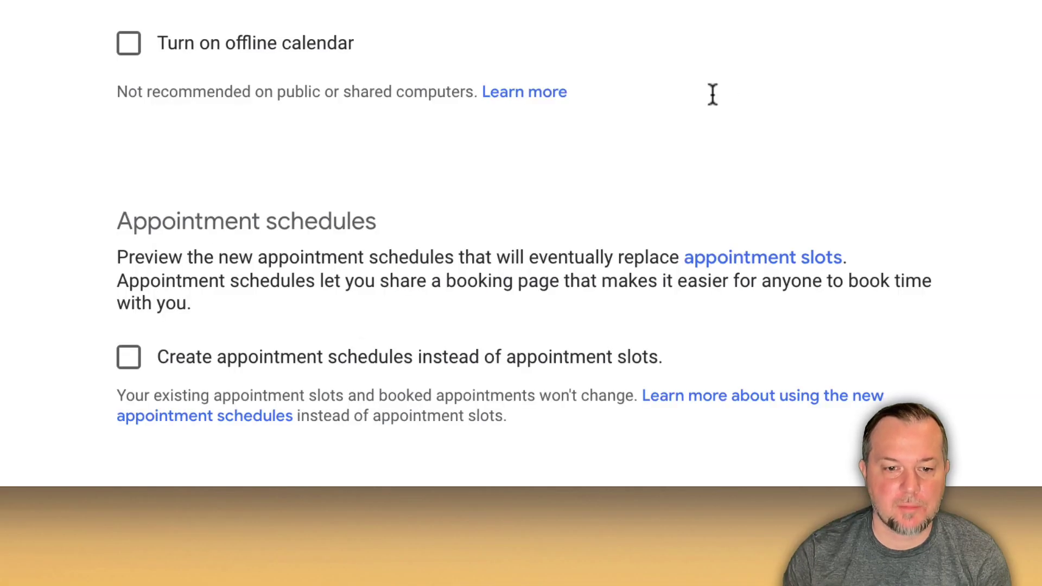
click(129, 359)
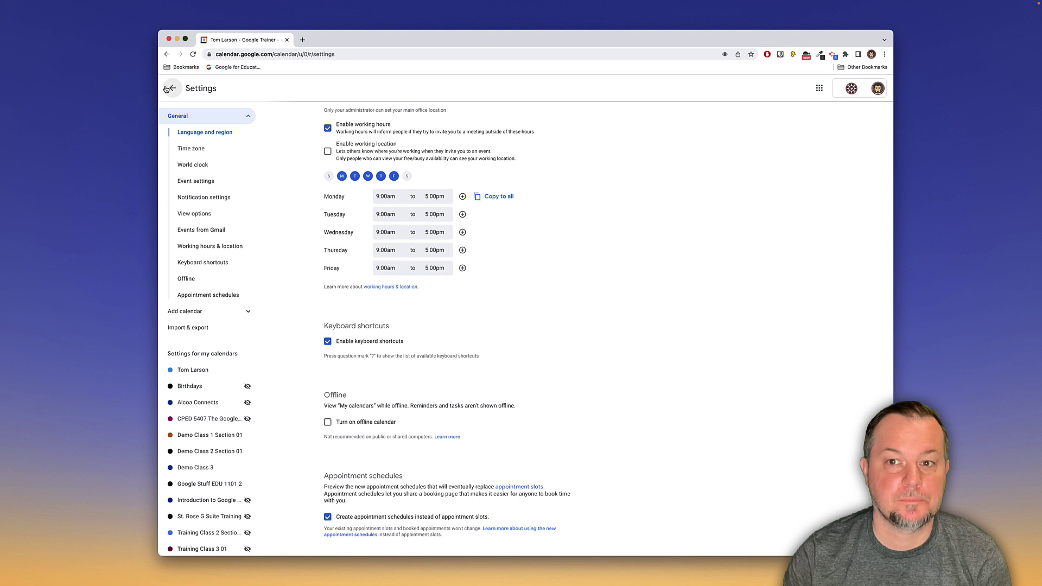
Return to the calendar and switch to Week view showing April 24–30.
click(168, 88)
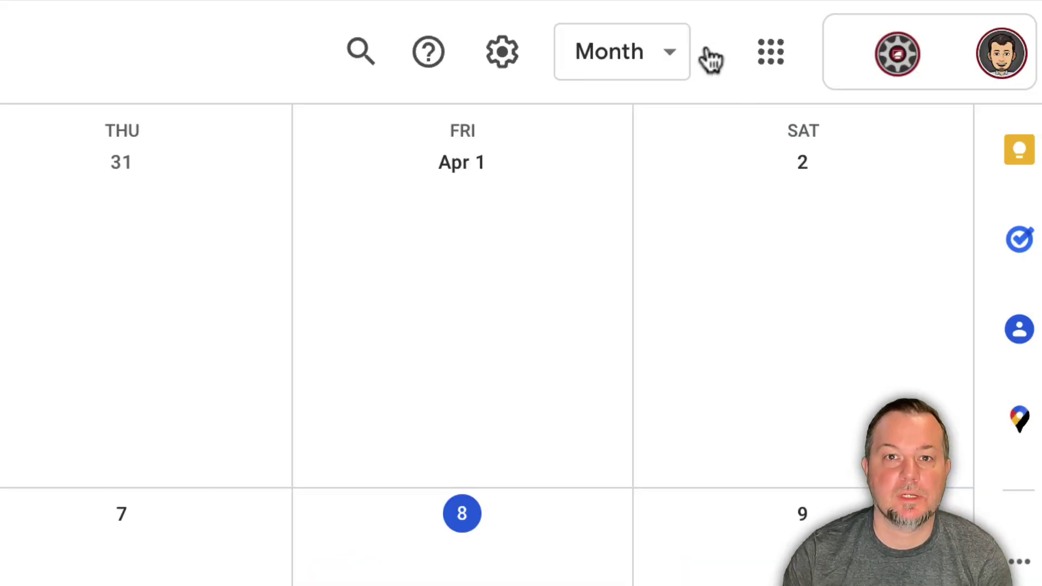
click(794, 88)
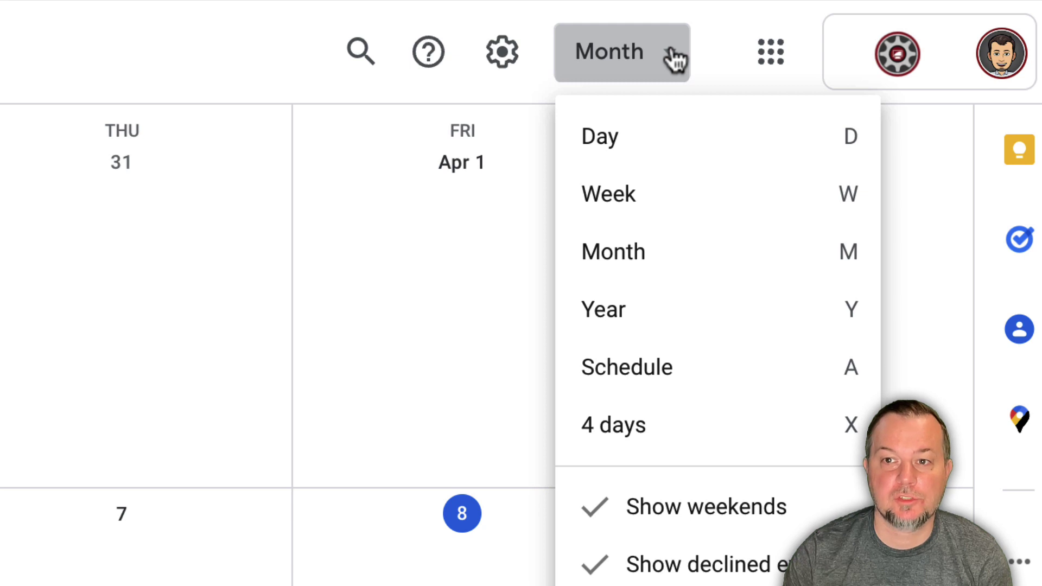
click(628, 193)
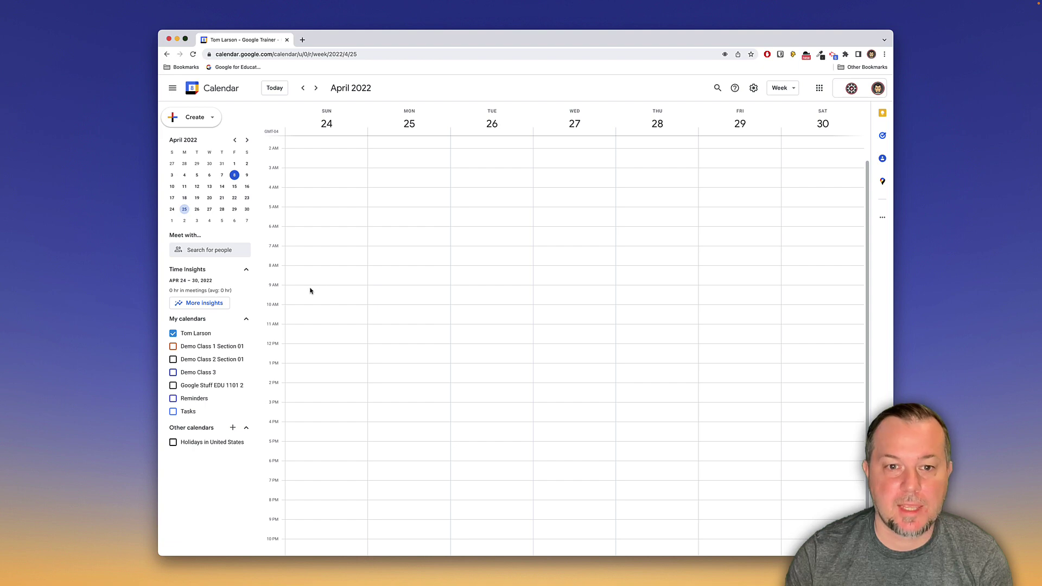
Draft a 'Tech Appointments' appointment schedule for Monday, April 25, 9:00am–12:00pm.
click(411, 295)
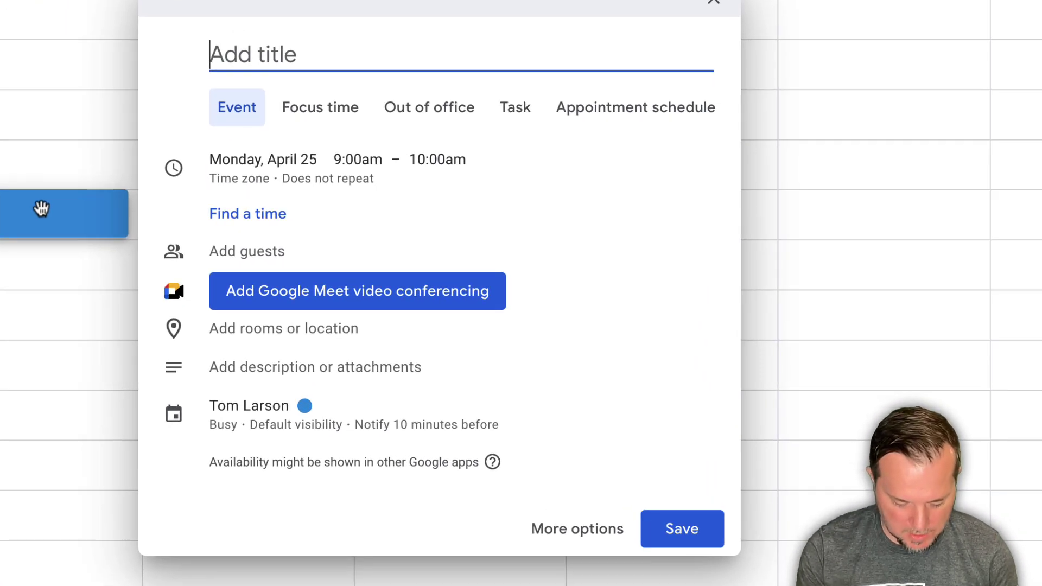
text(Tech Appointments)
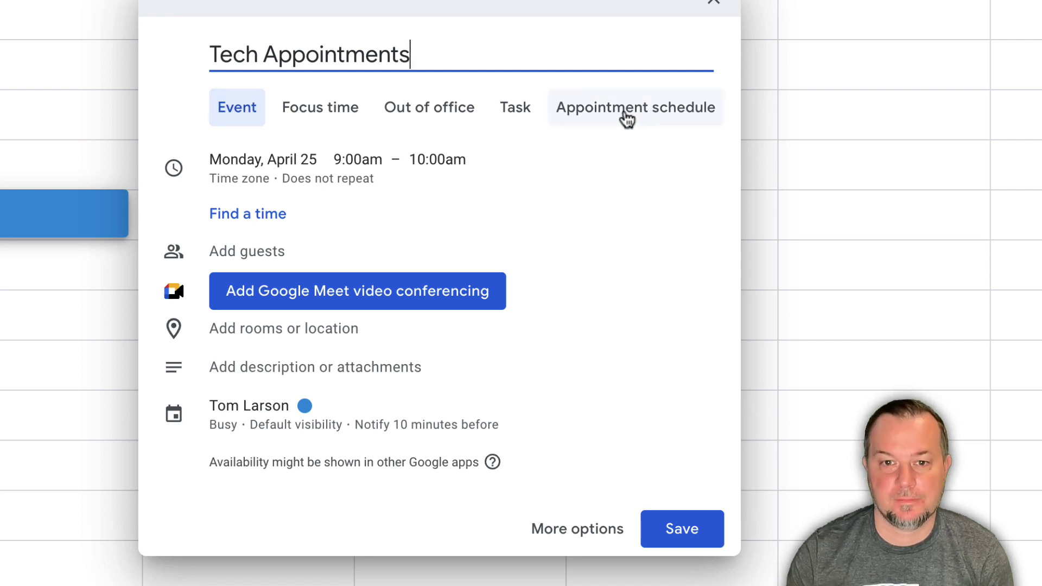
click(627, 113)
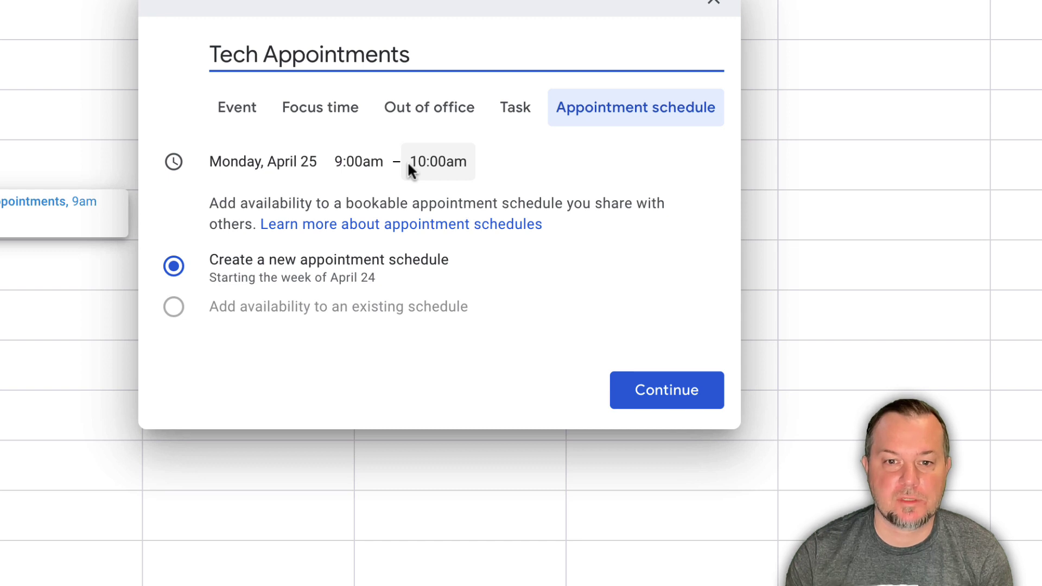
click(442, 165)
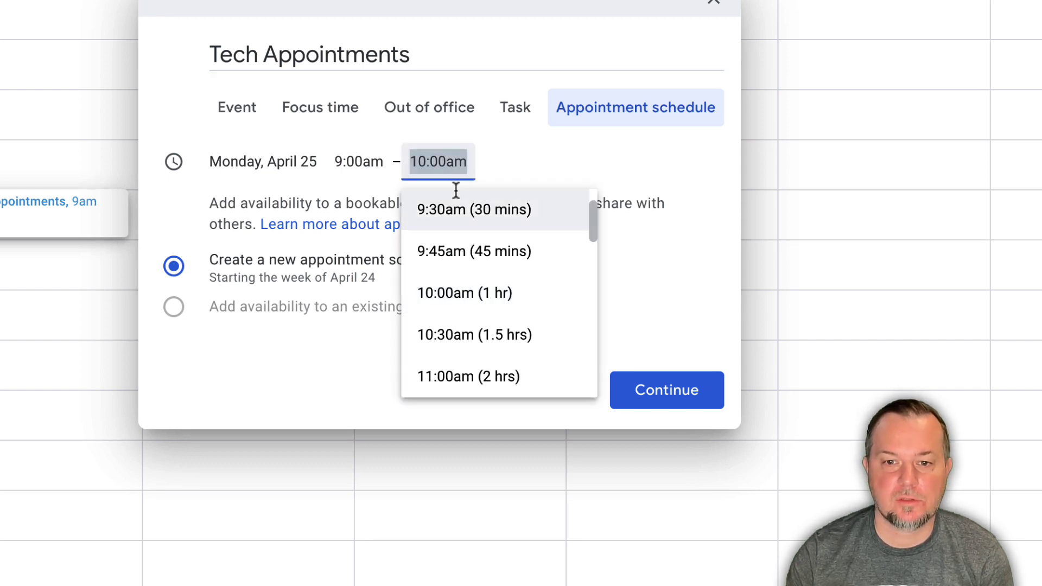
scroll(463, 228, down, 3)
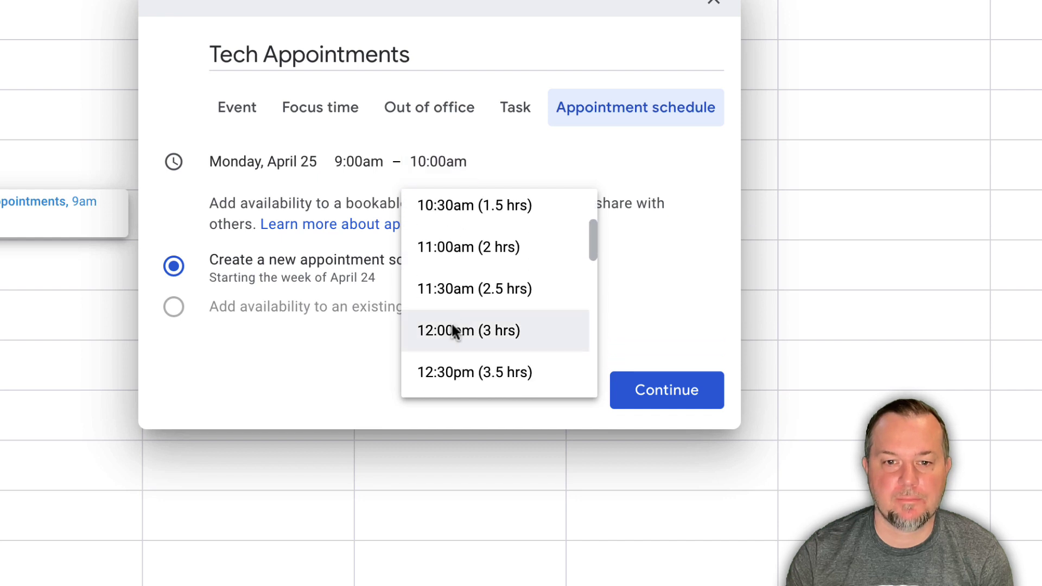
click(453, 328)
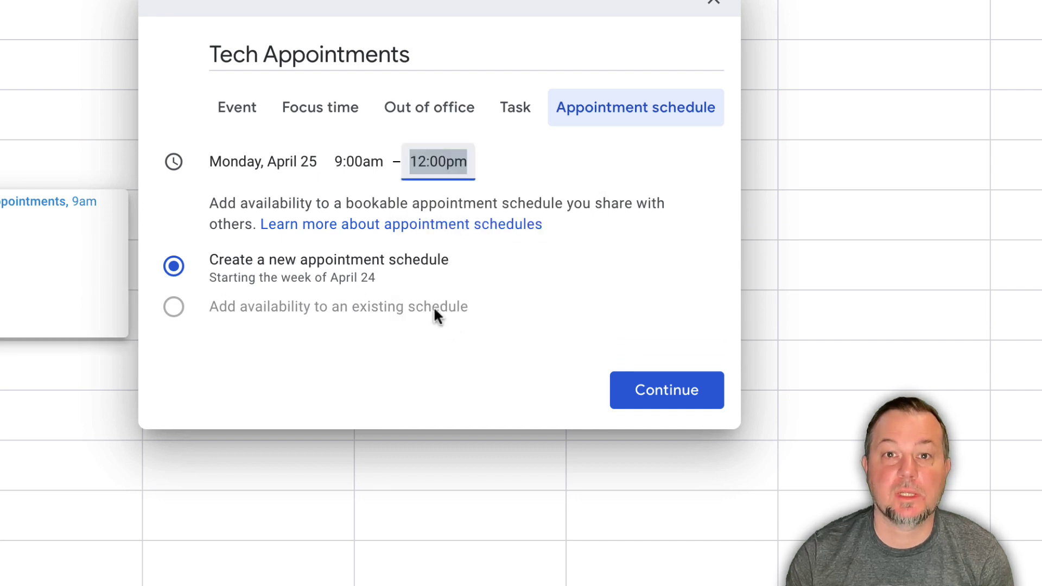
Add a second Monday availability period running 1:00pm–4:00pm.
click(679, 396)
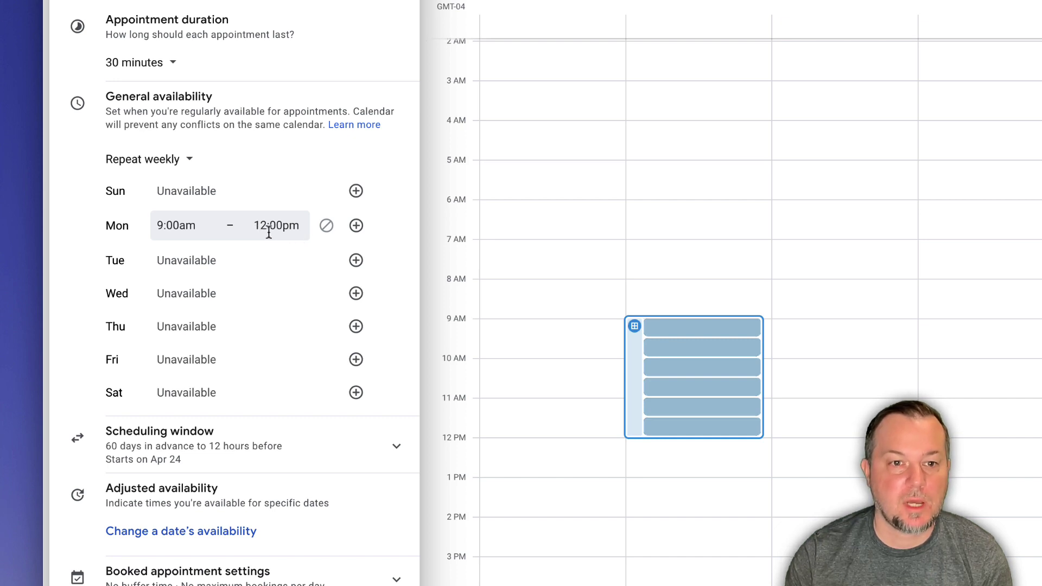
click(355, 225)
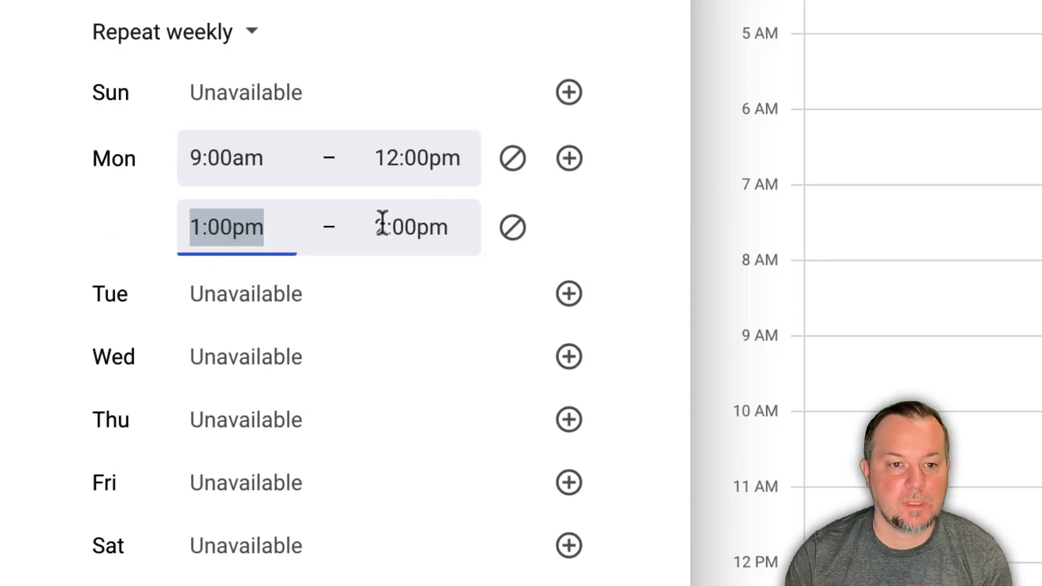
click(383, 222)
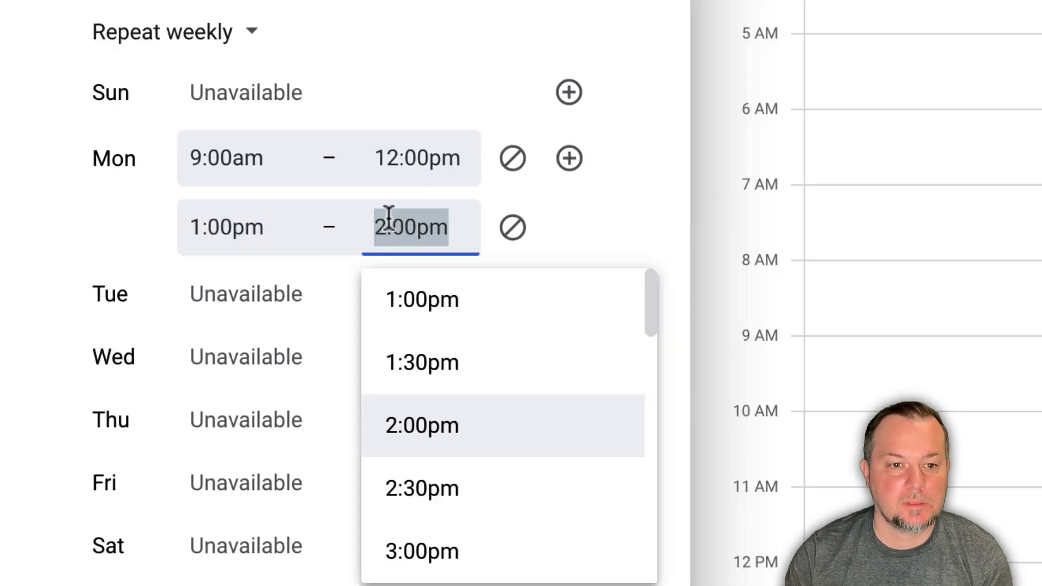
scroll(442, 421, down, 3)
click(421, 497)
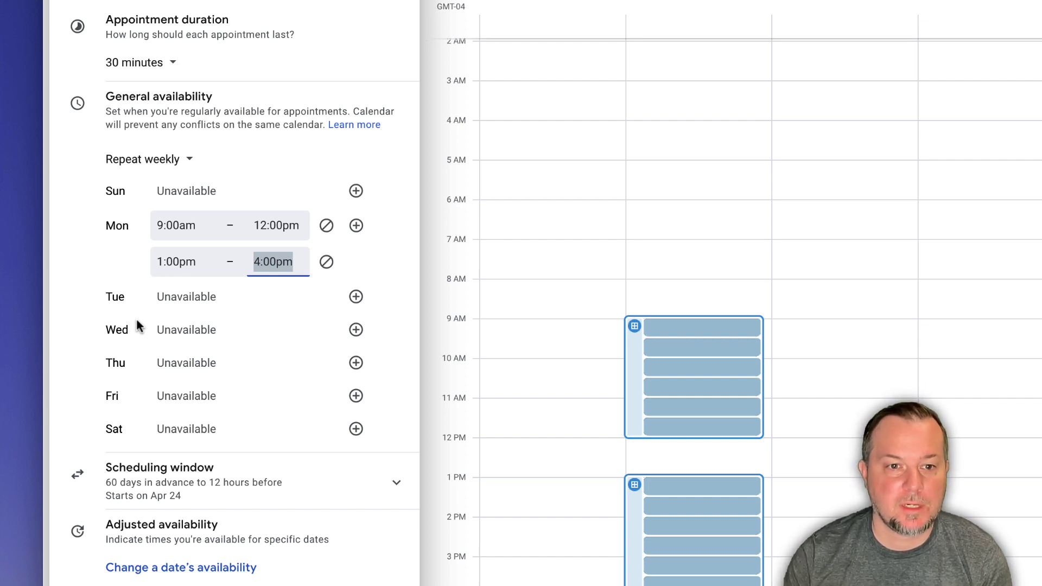
Copy Monday's hours to Wednesday and Friday, ending Friday's afternoon period at 4:00pm.
click(356, 329)
click(273, 330)
click(280, 381)
click(355, 330)
click(273, 366)
click(355, 436)
click(274, 436)
click(273, 472)
scroll(588, 470, down, 3)
click(587, 470)
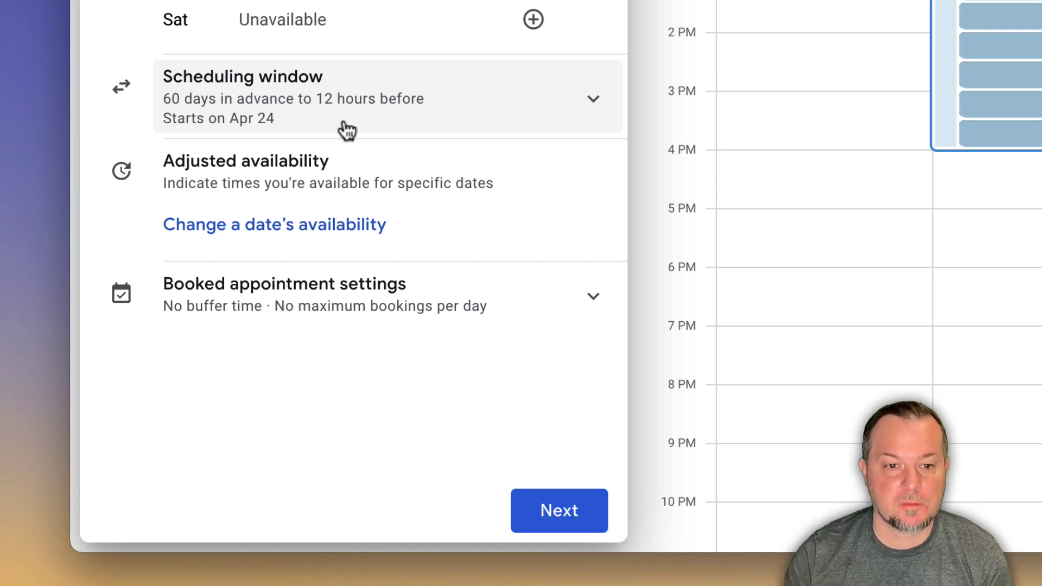
Make the scheduling window start now, review booked appointment settings, and continue to booking page details.
click(589, 98)
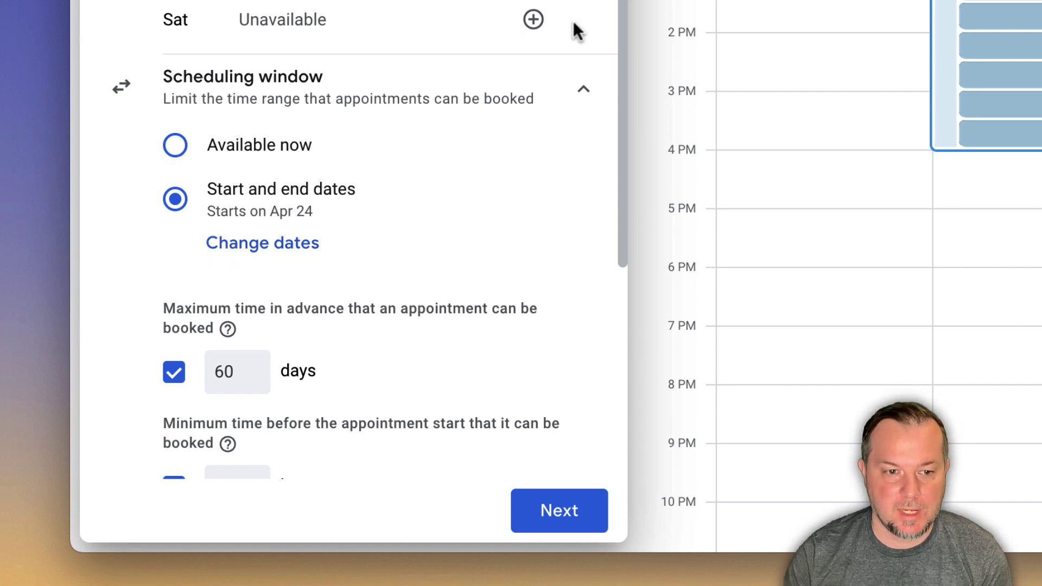
click(173, 146)
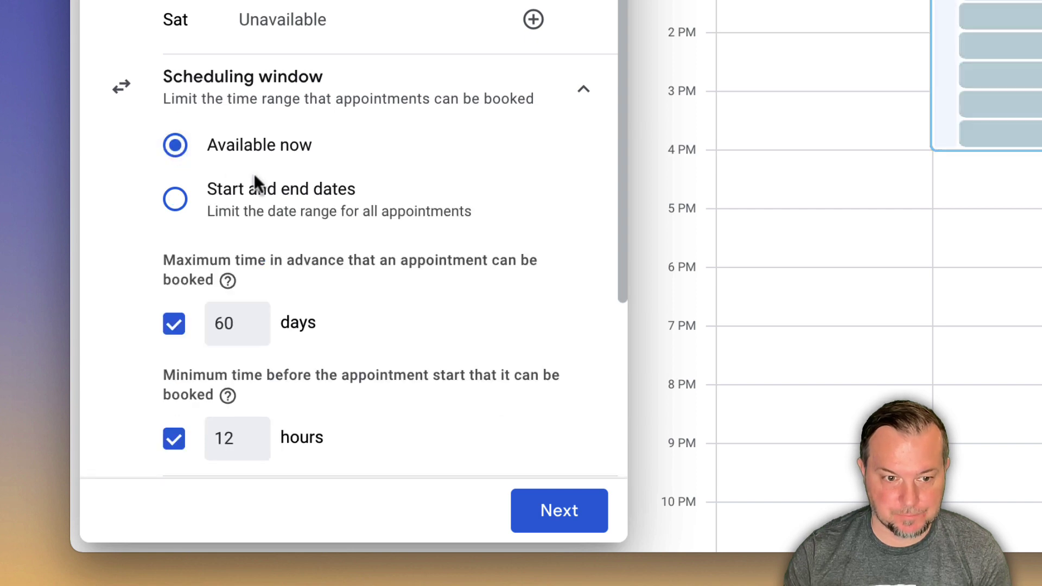
scroll(422, 240, down, 4)
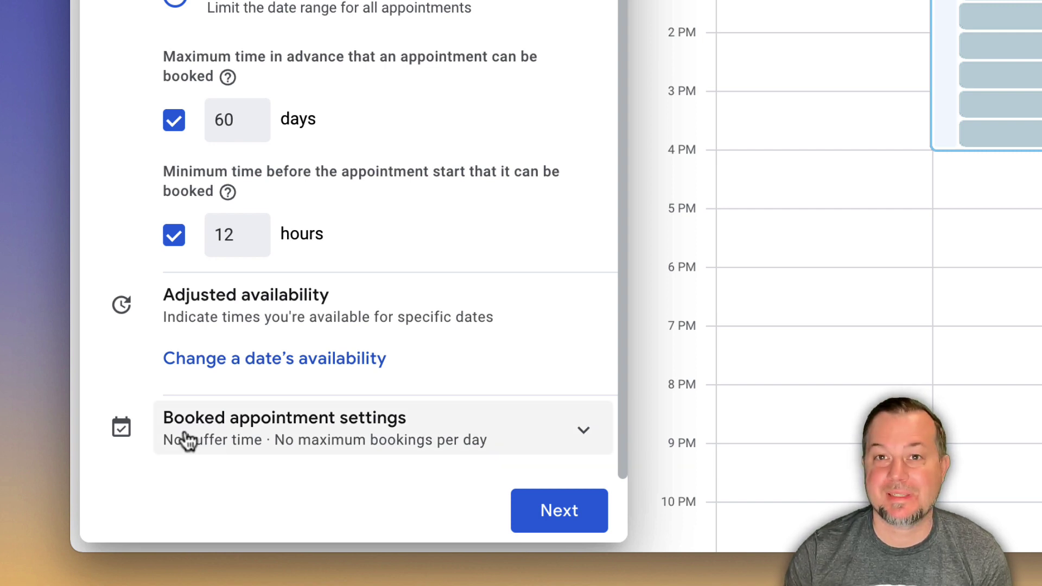
click(581, 431)
scroll(442, 356, down, 4)
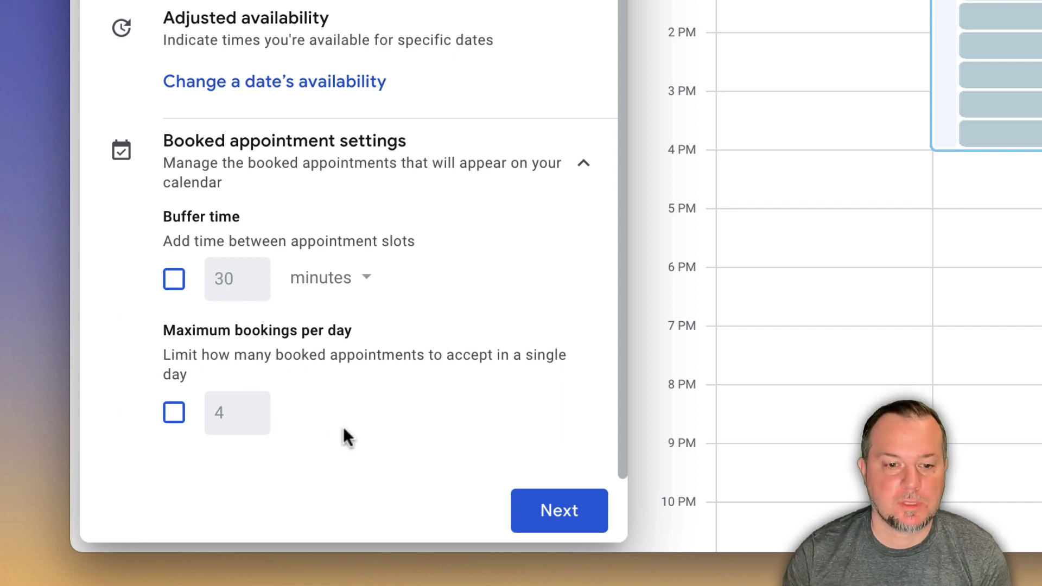
click(572, 526)
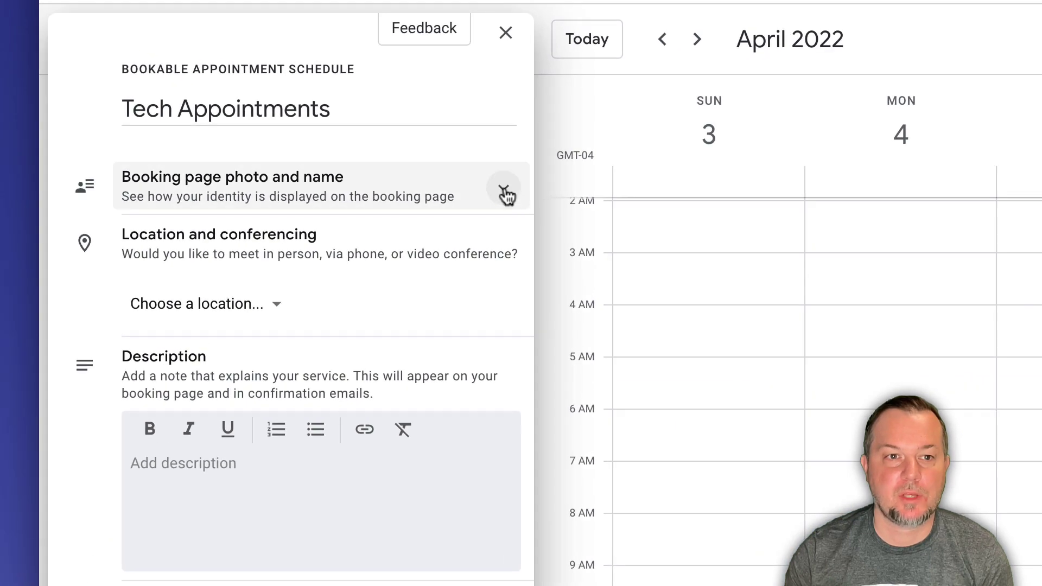
Add the description 'Tech training sessions are designed to empower you and leave you prepared…'.
click(332, 144)
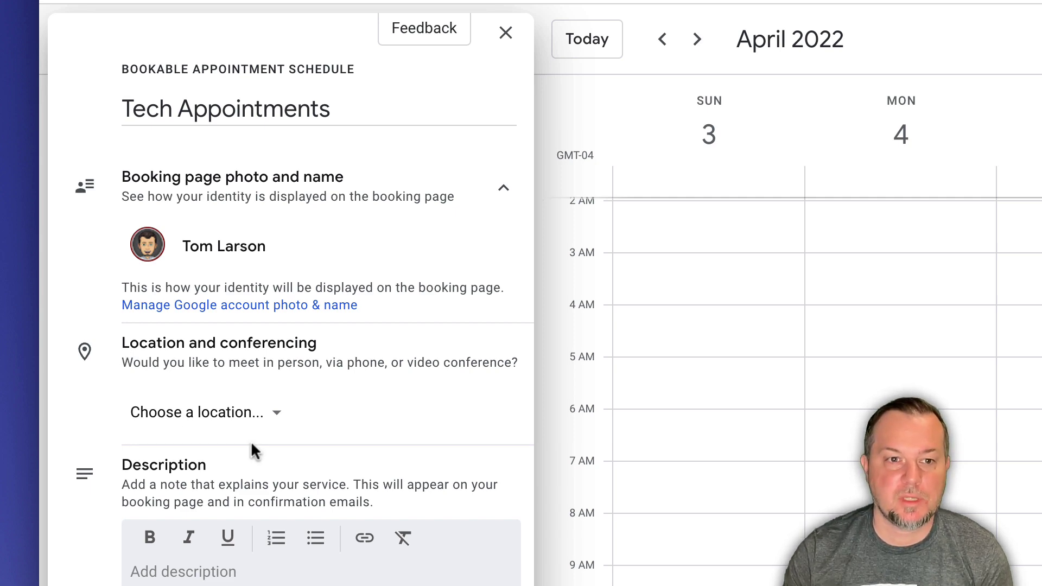
click(278, 414)
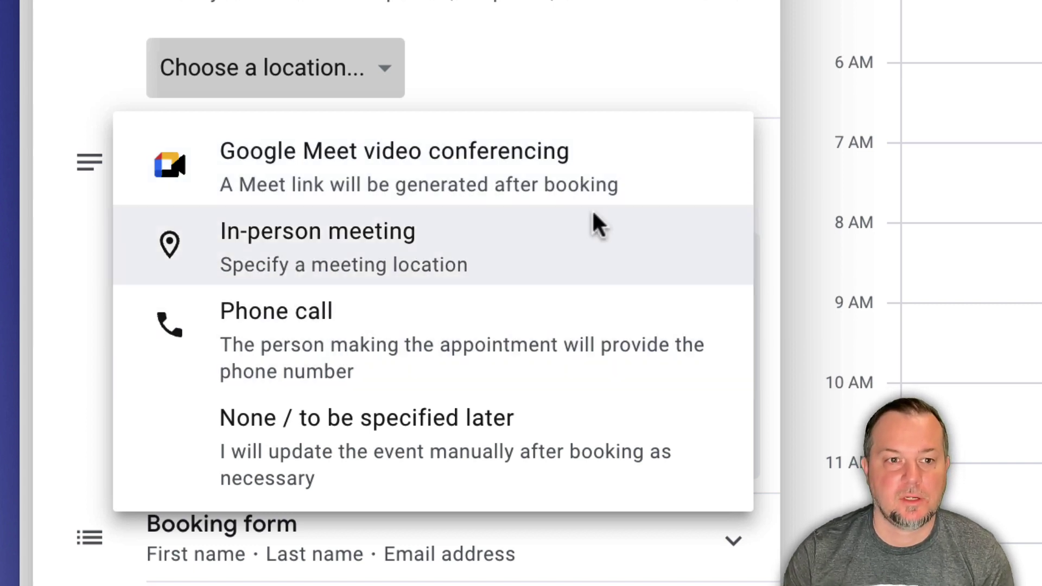
click(593, 32)
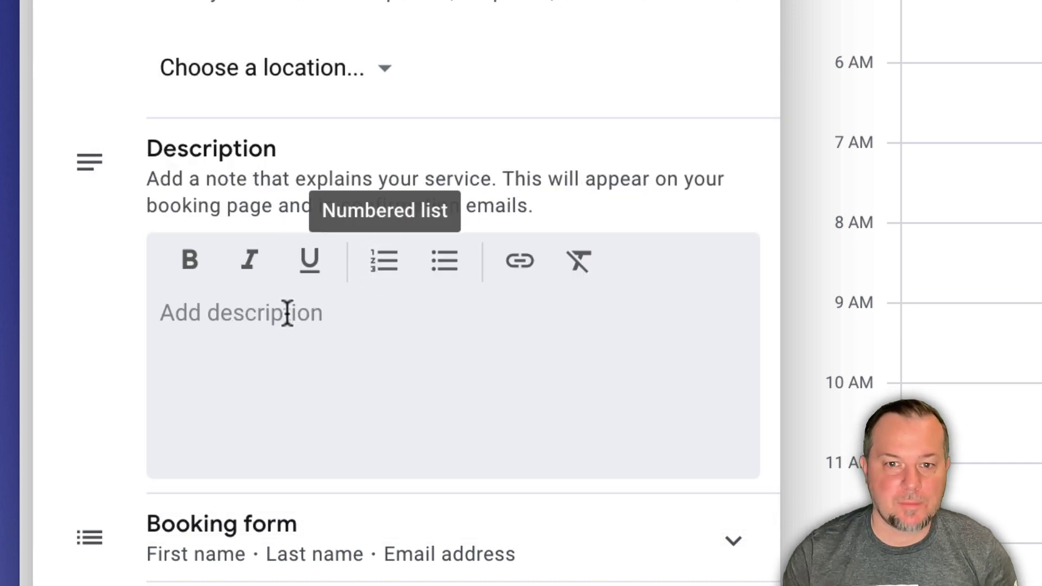
click(242, 325)
text(Tech training sessions are designed to empower you and leave you prepared all of your technology challenges.)
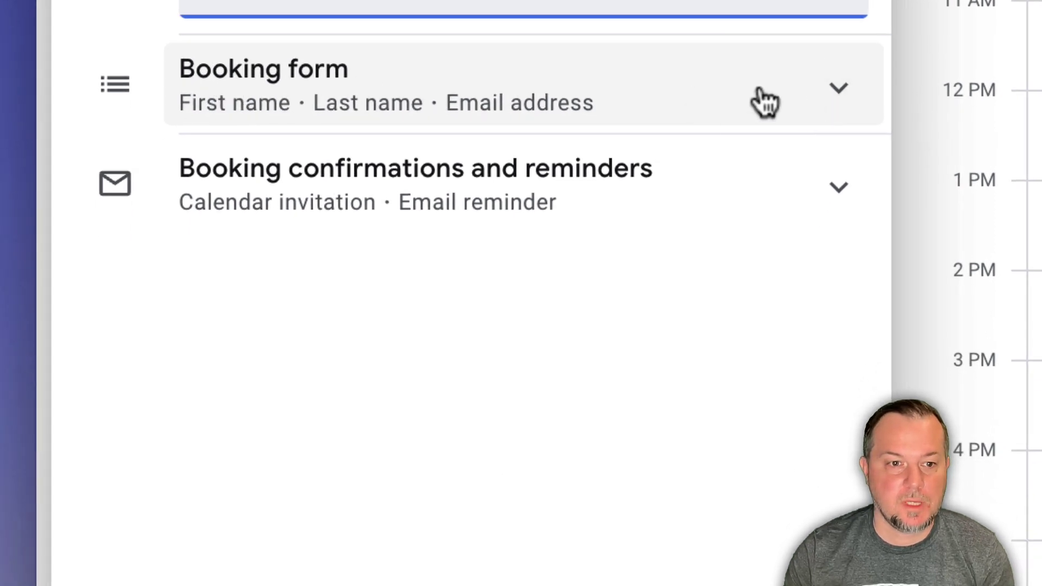
Add an optional Phone number field to the booking form.
click(784, 102)
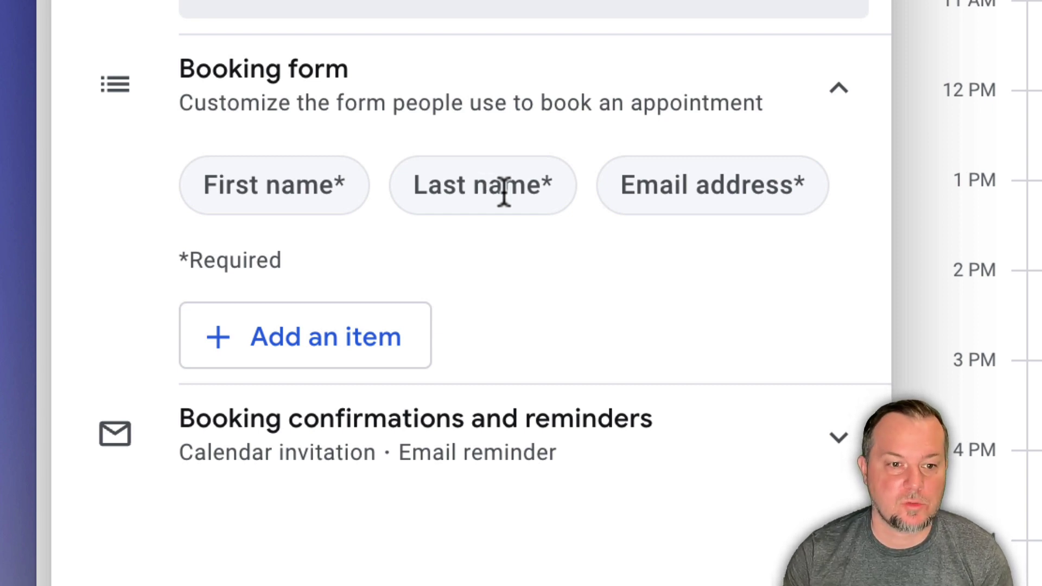
click(318, 350)
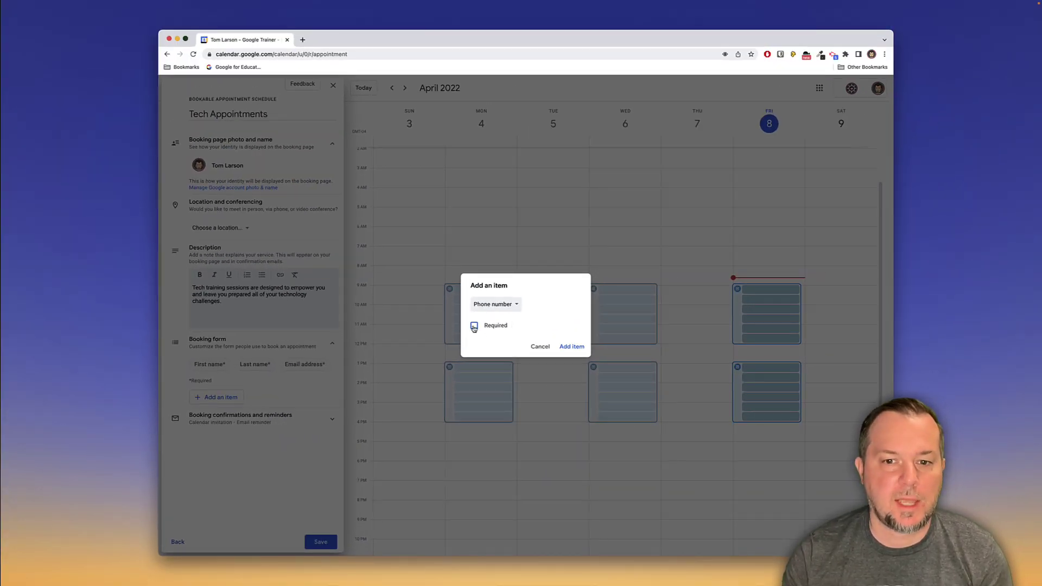
click(572, 346)
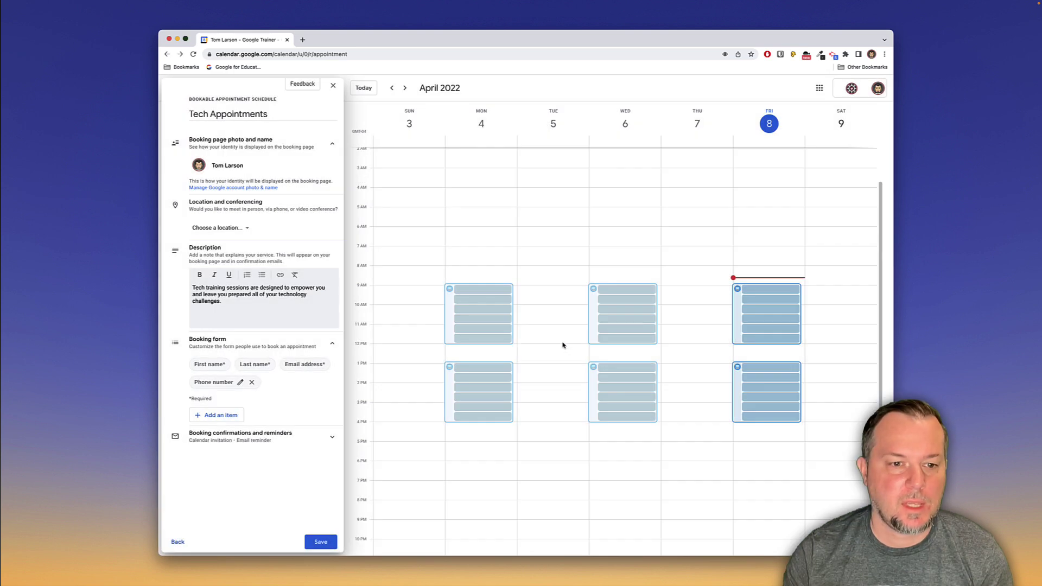
Add a required custom 'Topic' field to the booking form.
click(239, 415)
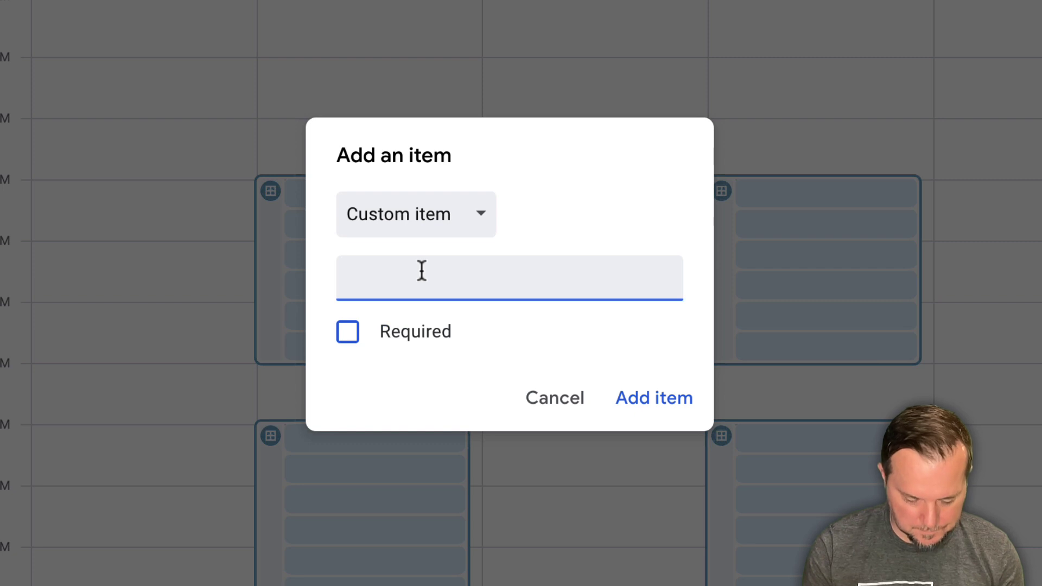
text(Topc)
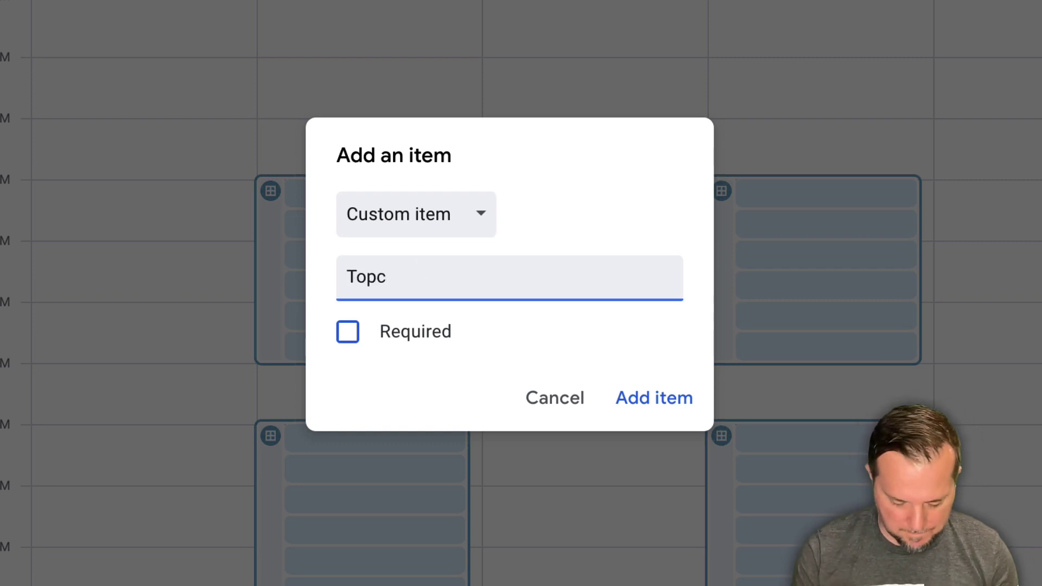
key(BackSpace)
text(ic)
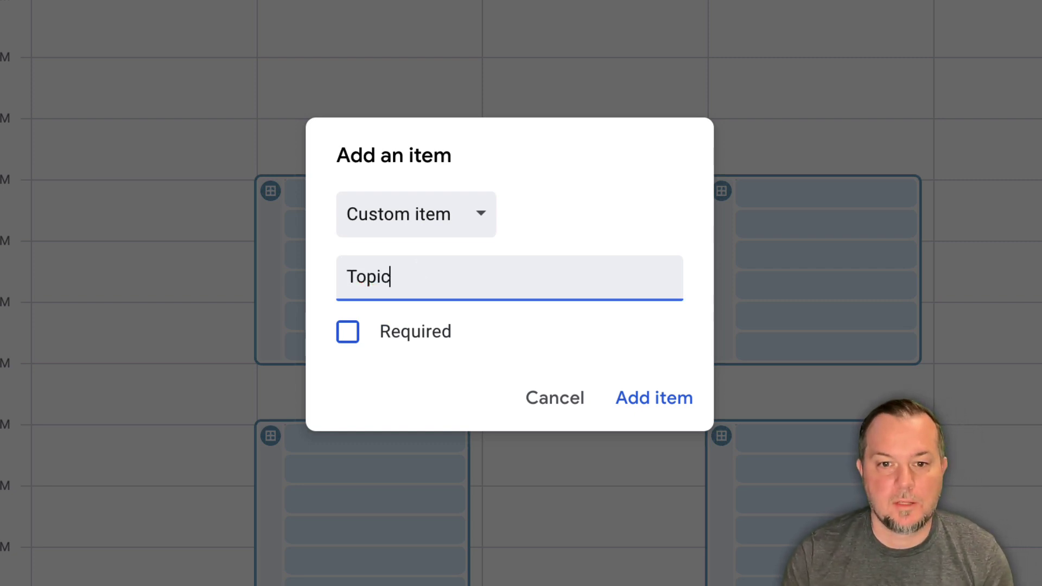
click(346, 333)
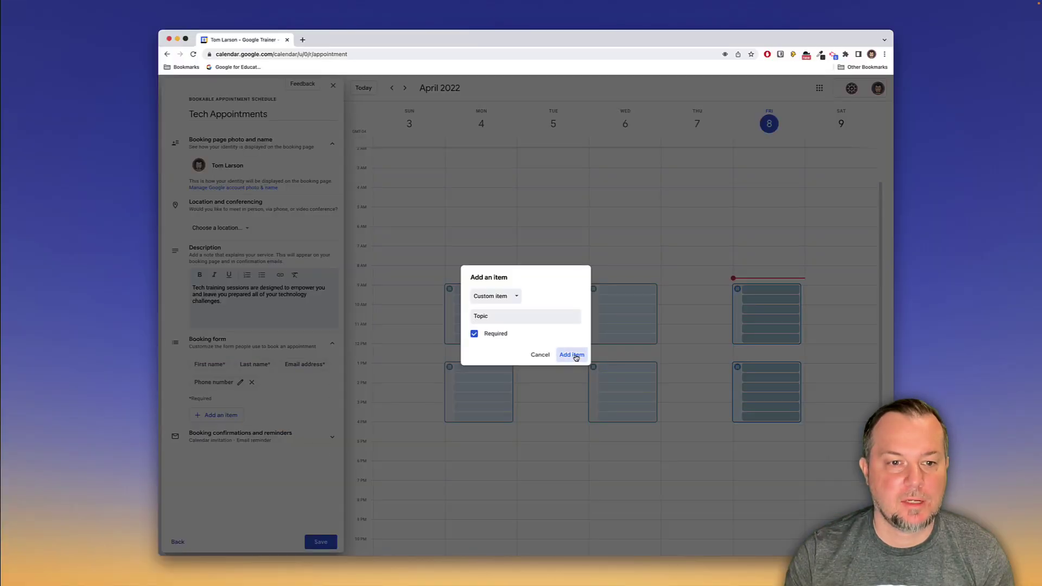
click(654, 397)
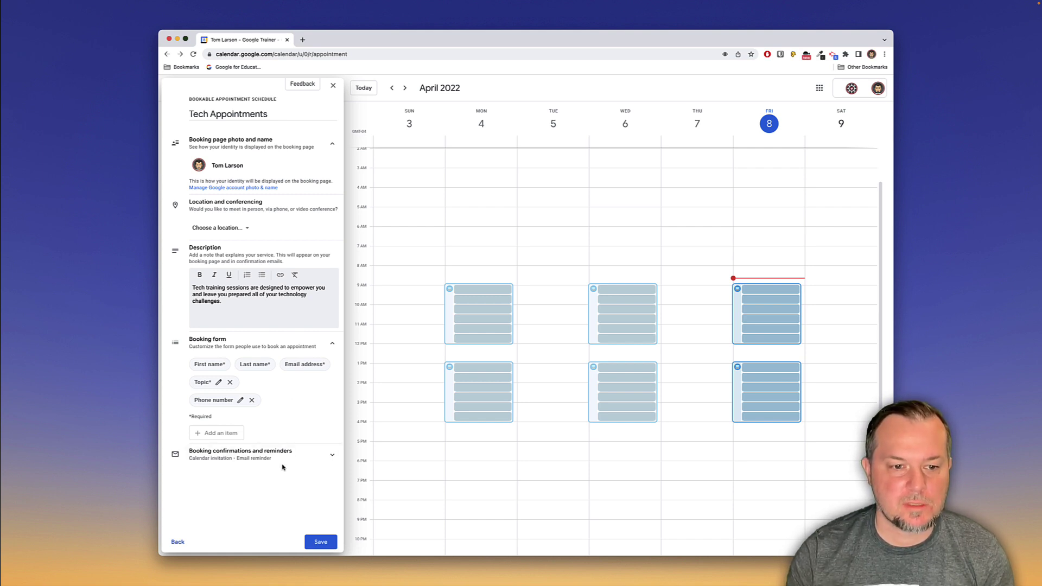
Keep the email reminder at 1 day before, adding then deleting a 10-minute reminder.
click(331, 456)
scroll(275, 454, down, 1)
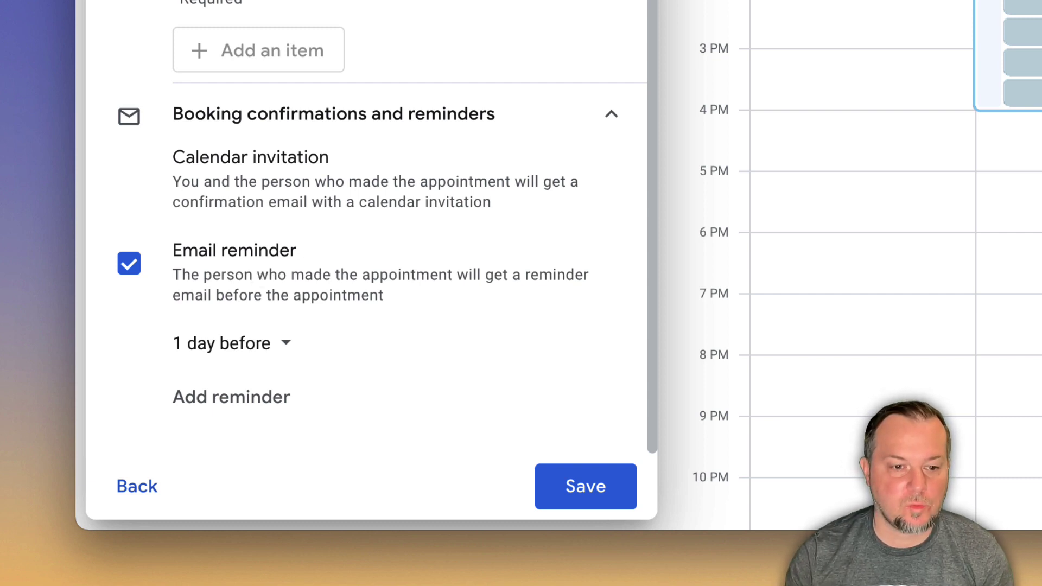
click(285, 347)
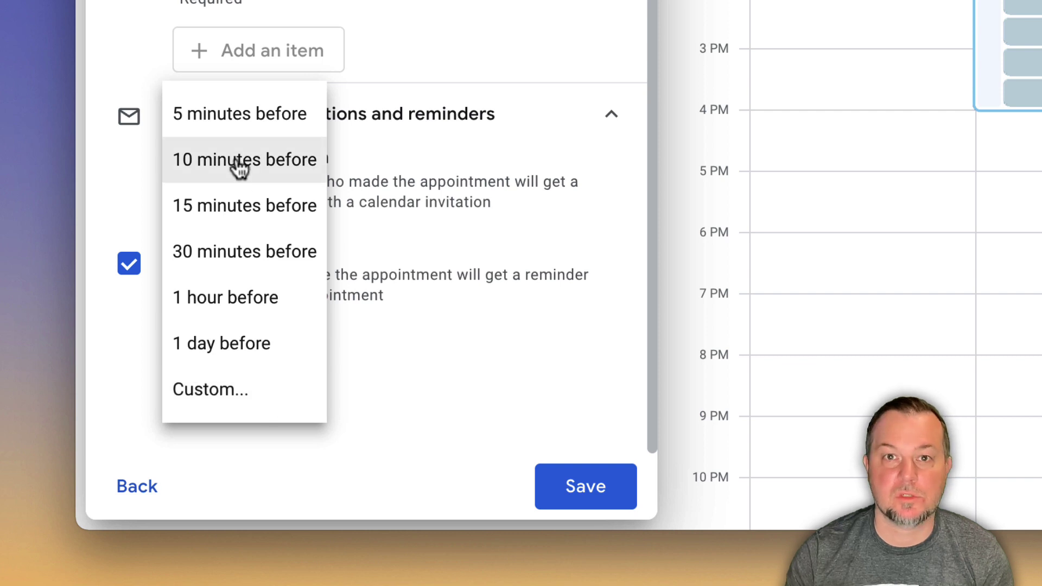
click(398, 334)
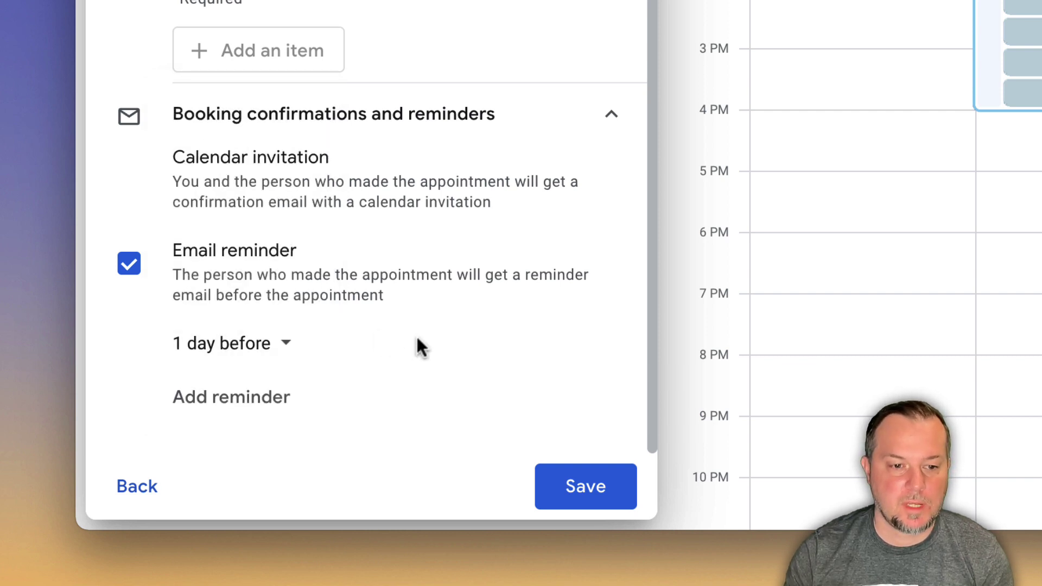
click(219, 514)
scroll(282, 501, down, 1)
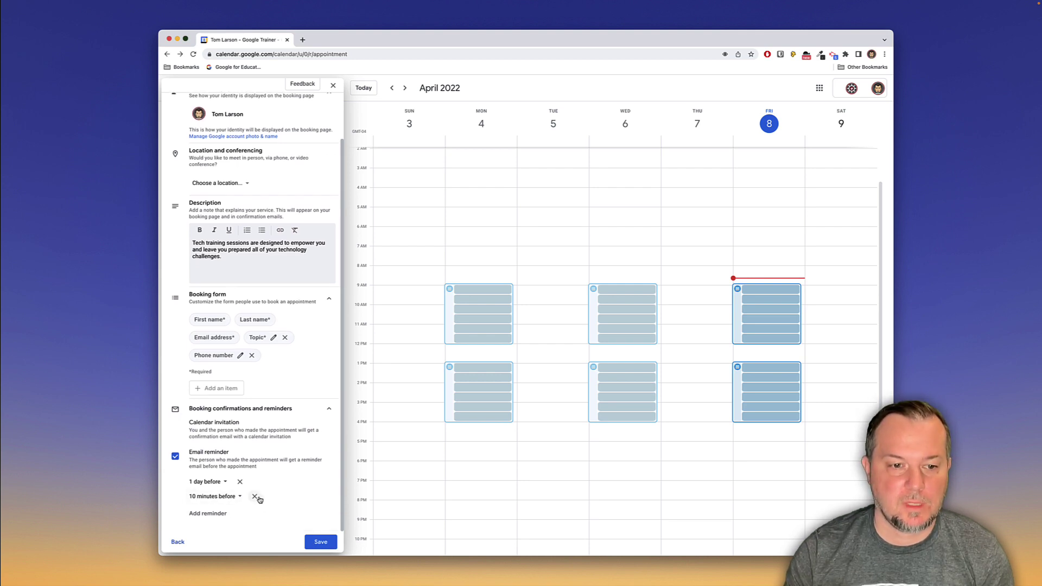
click(255, 496)
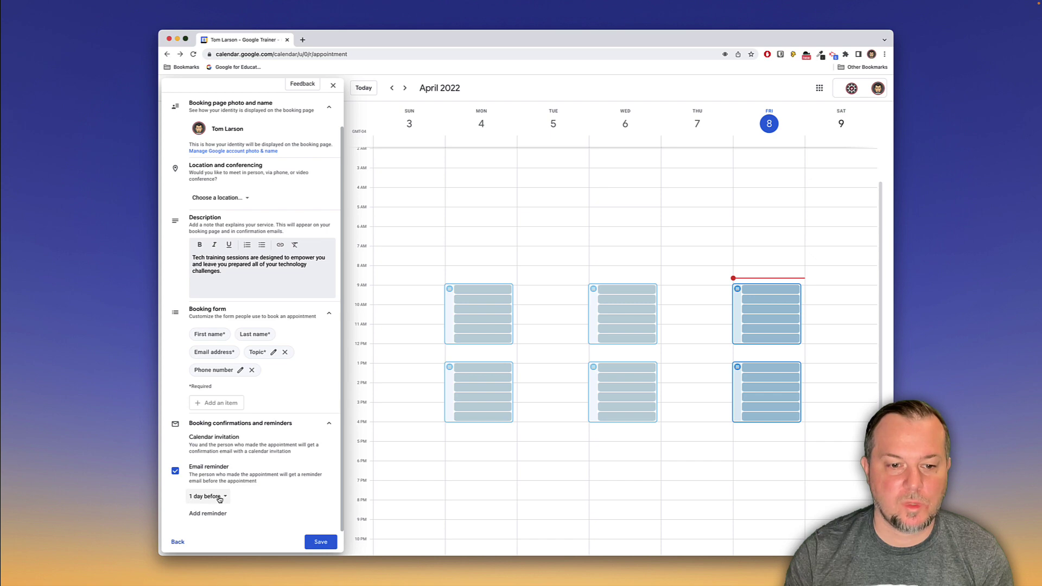
Save Tech Appointments and open its public booking page.
click(322, 542)
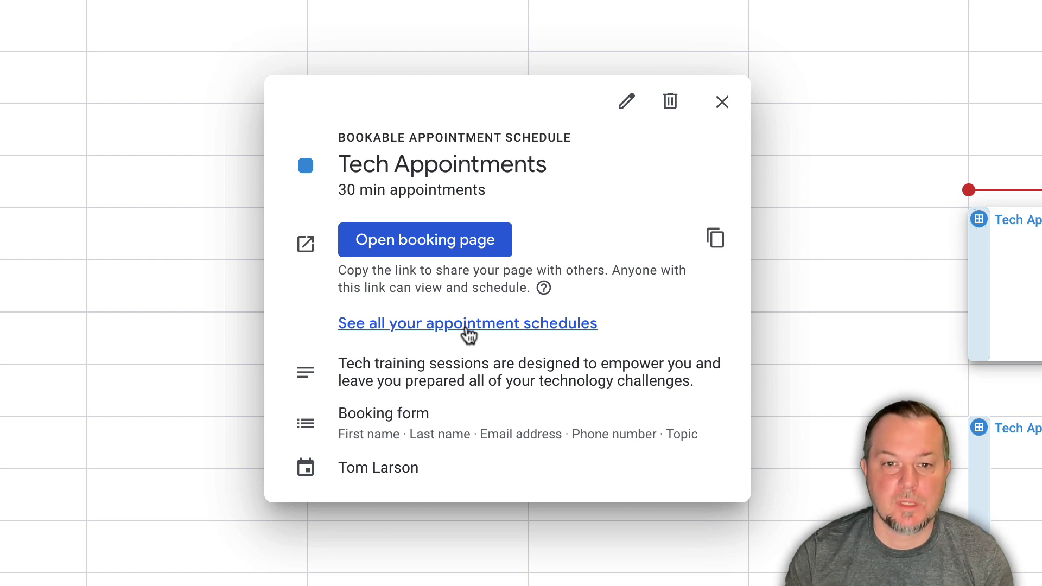
click(428, 242)
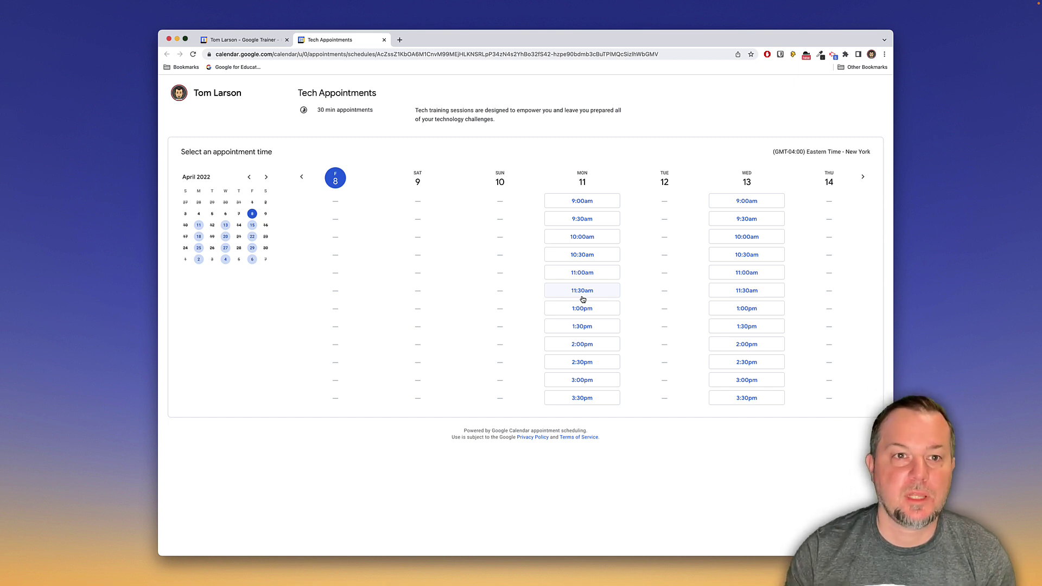
Load the copied booking page link in a new tab and advance to the week of April 22–28.
click(295, 54)
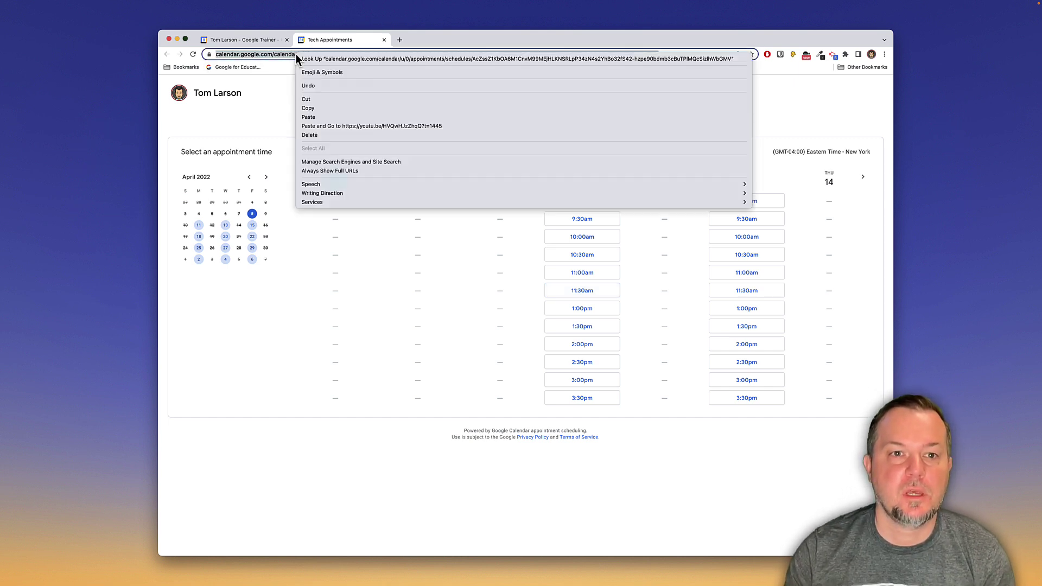
click(308, 108)
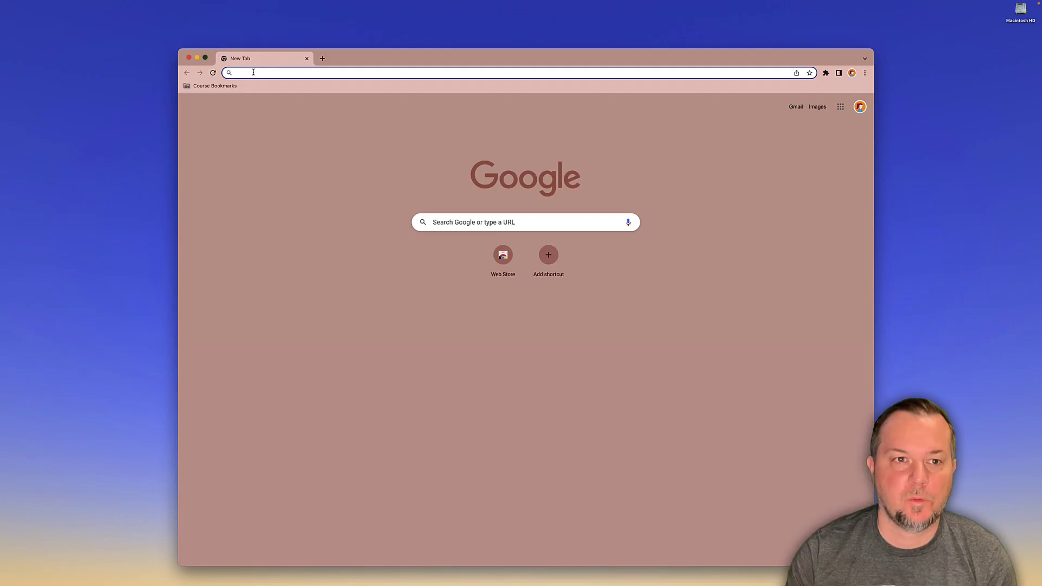
key(super+v)
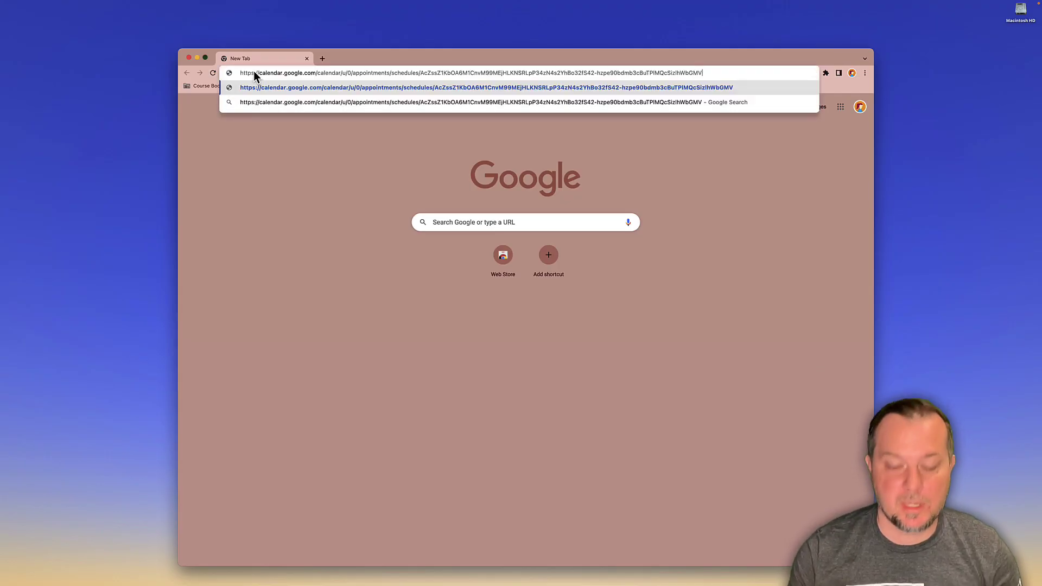
key(Return)
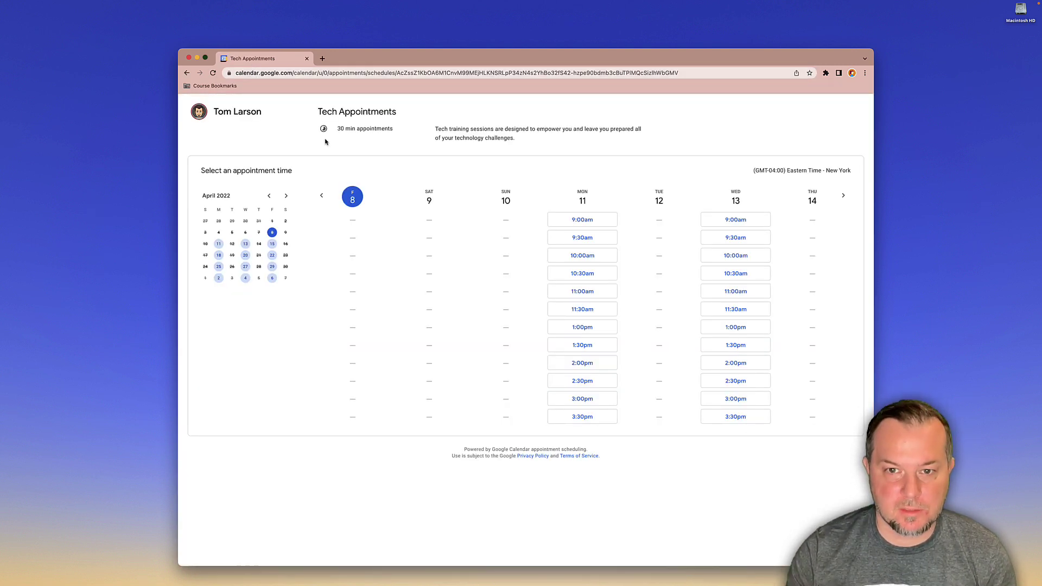
click(843, 196)
click(842, 196)
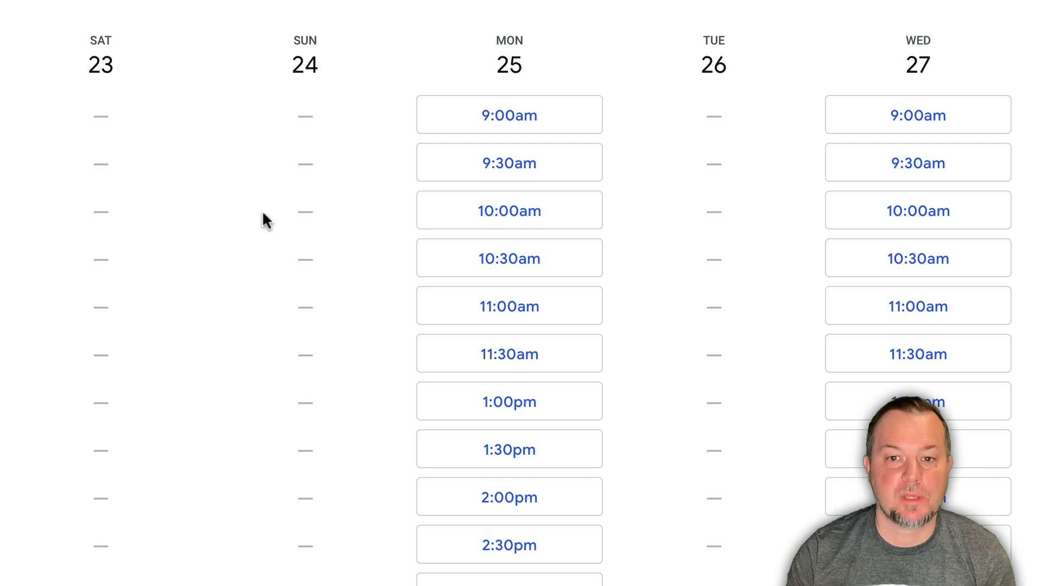
Book the Mon April 25 10:00am slot with a phone number and topic 'Google Docs & Slides'.
click(522, 214)
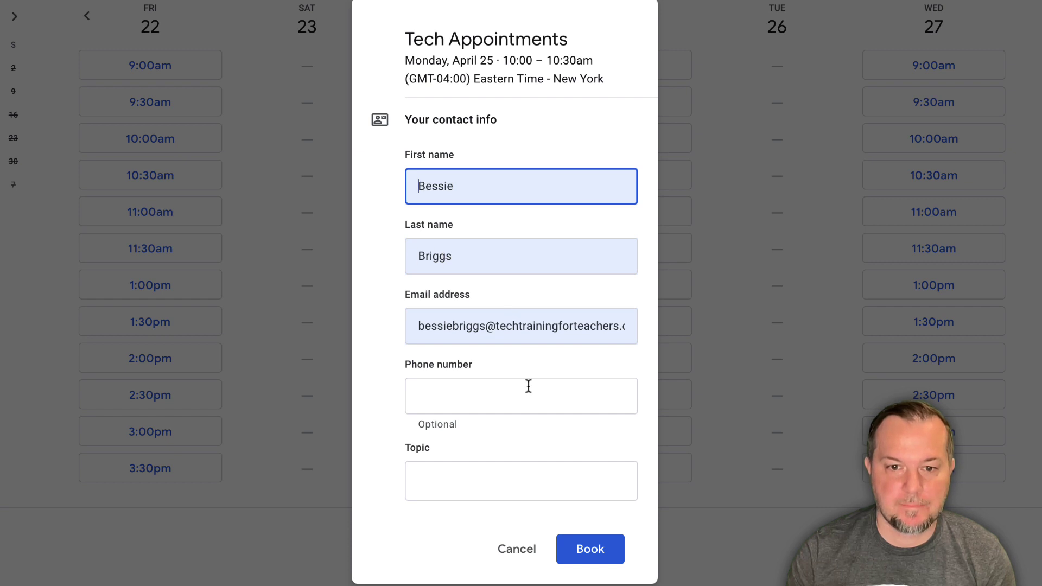
click(461, 395)
text(865-123-4)
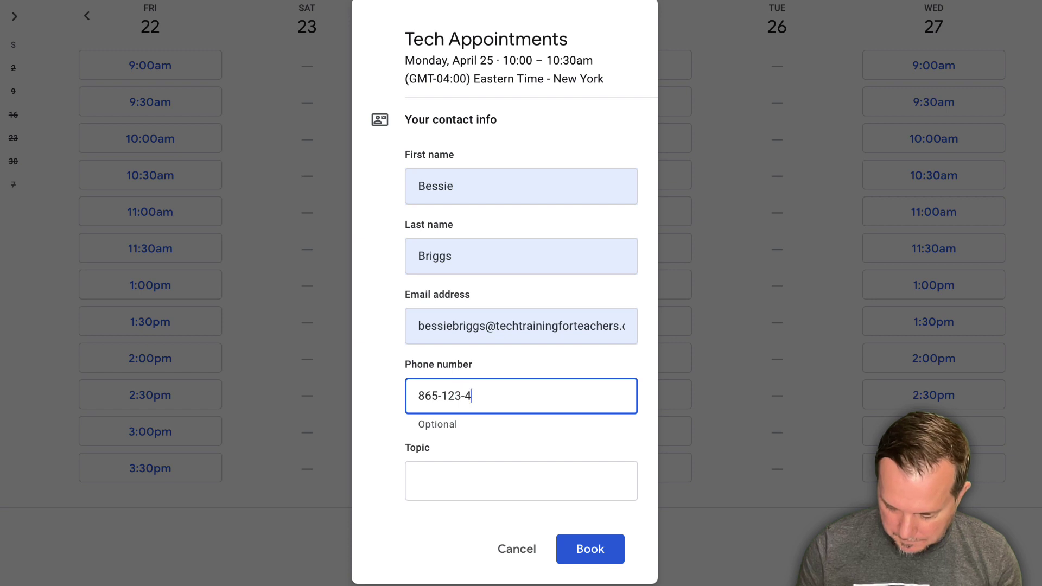
text(567)
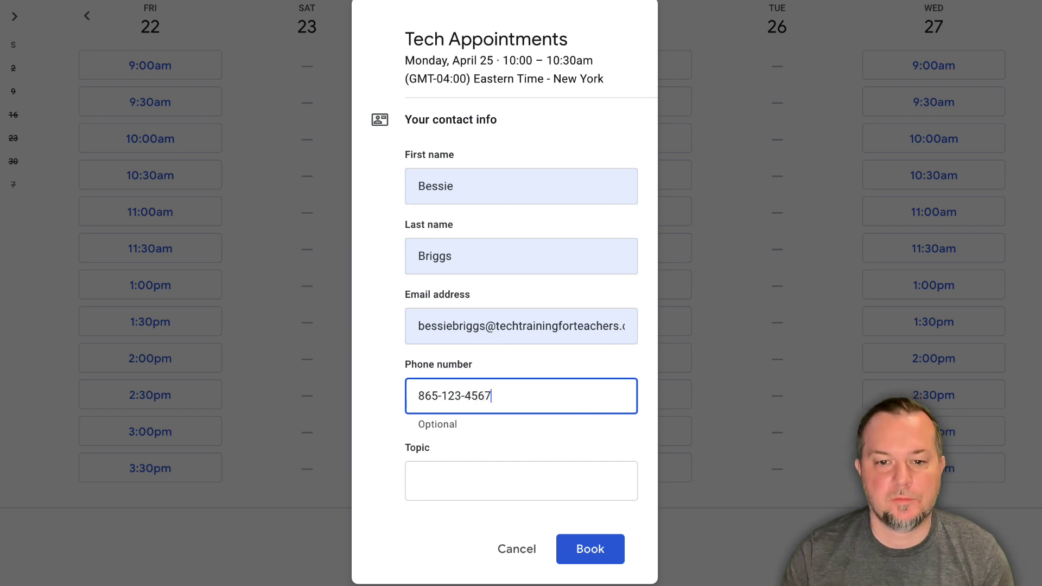
click(454, 483)
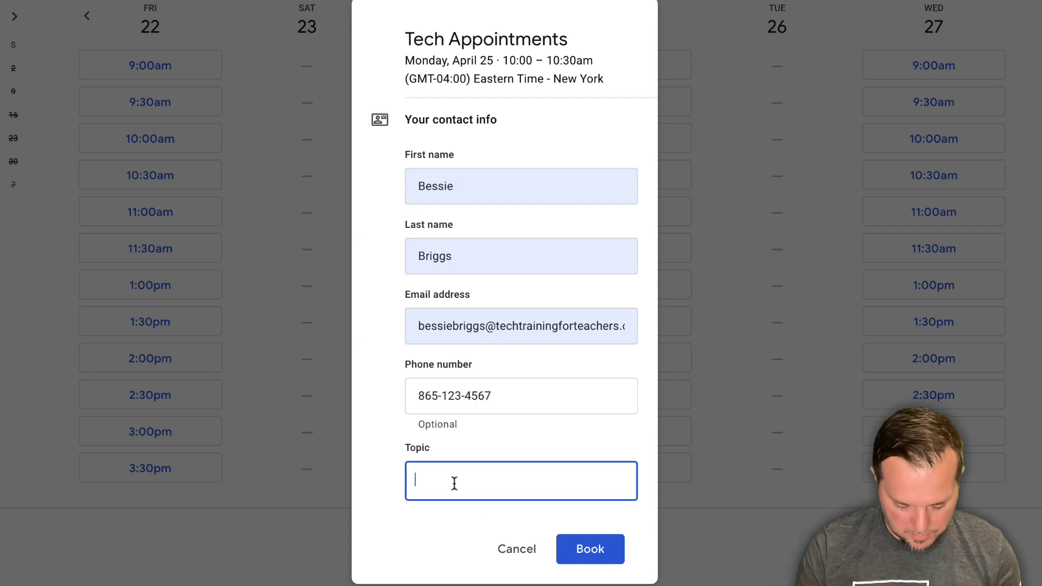
text(Google Do)
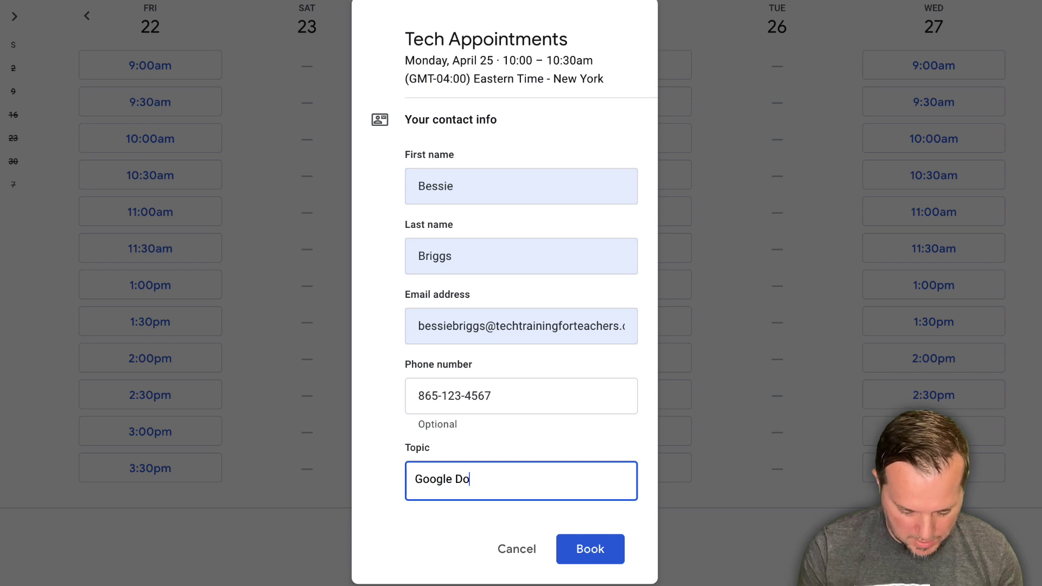
text(cs & )
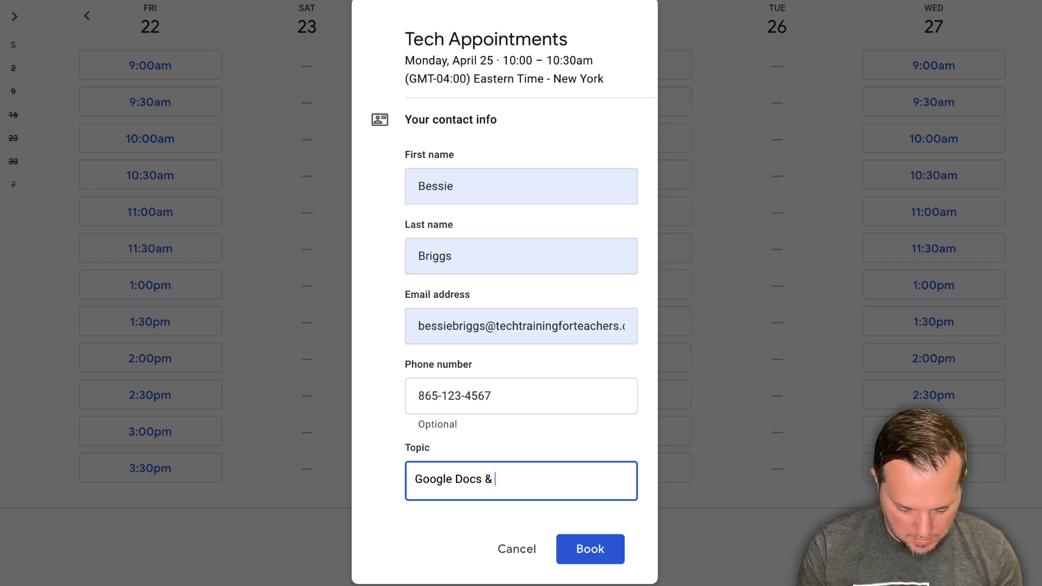
text(Slides)
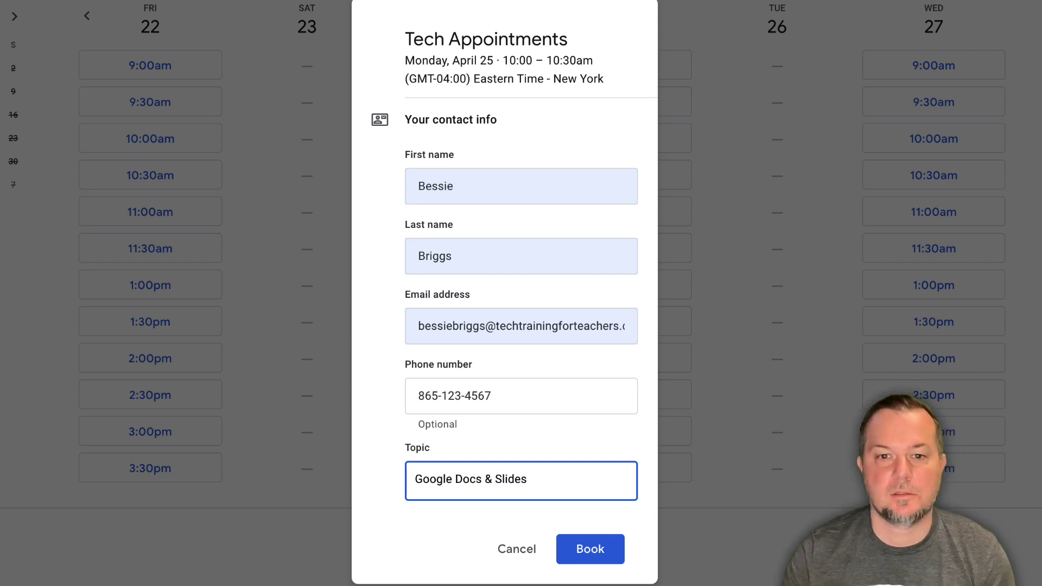
click(588, 552)
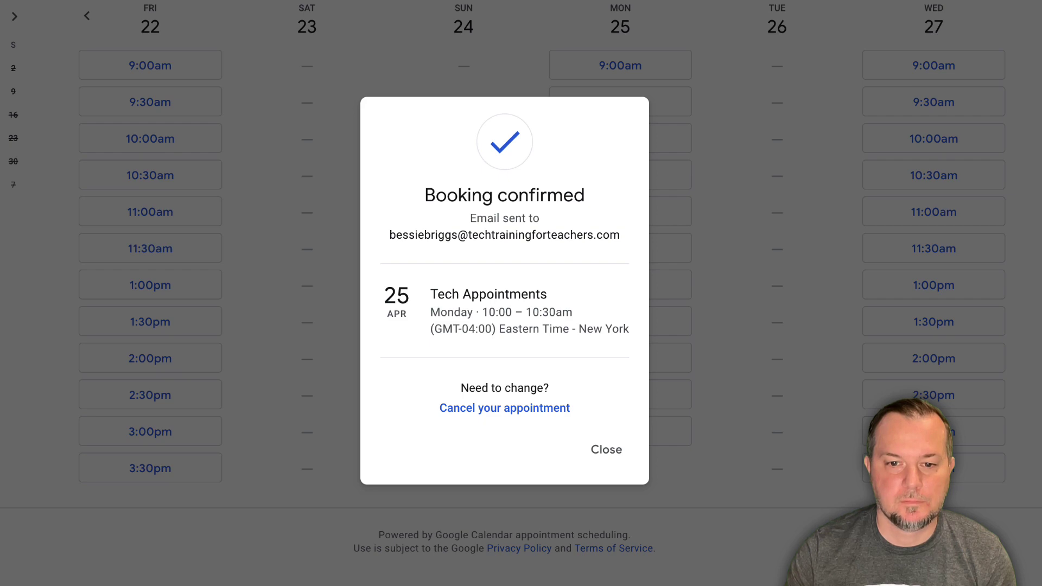
click(603, 453)
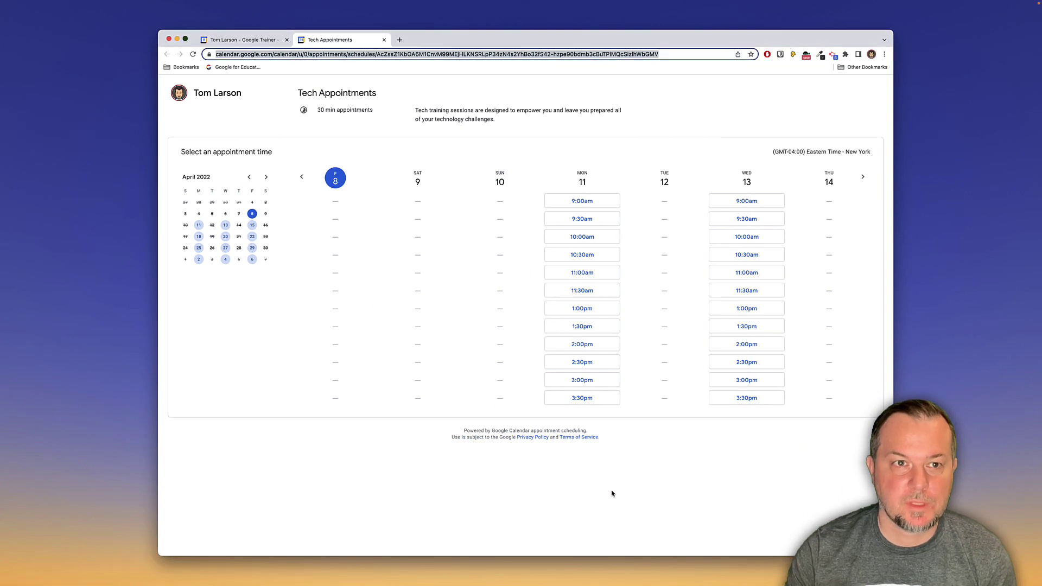
In the owner's calendar, go to the week of April 24–30 and open the booked appointment.
click(260, 41)
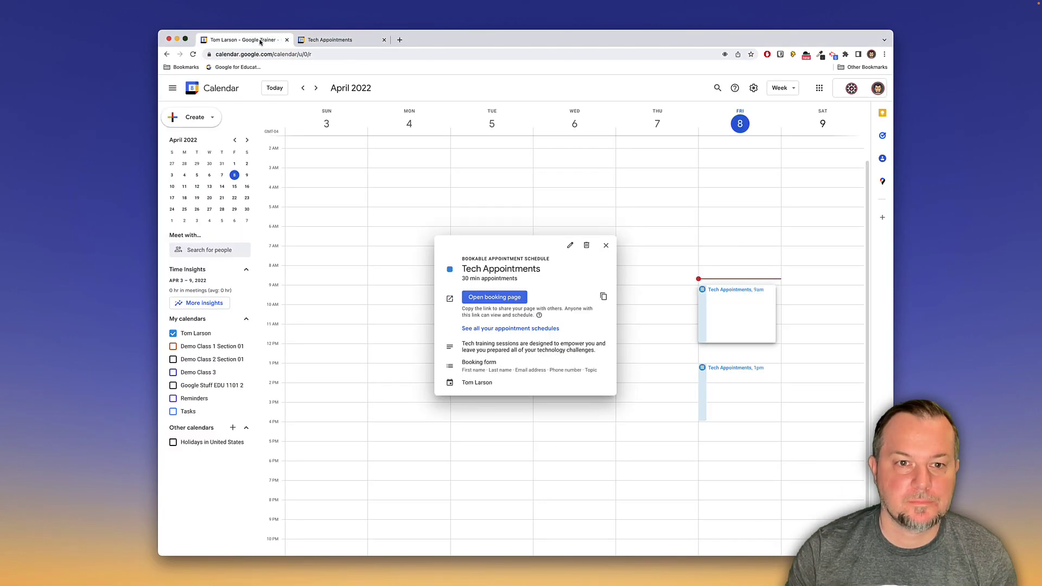
click(606, 245)
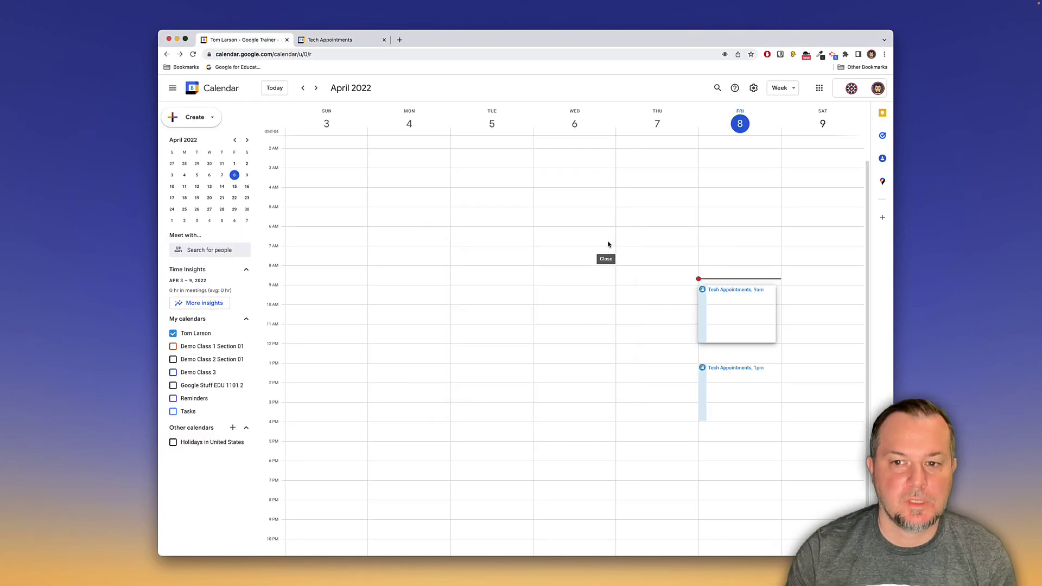
click(315, 89)
click(316, 89)
click(315, 88)
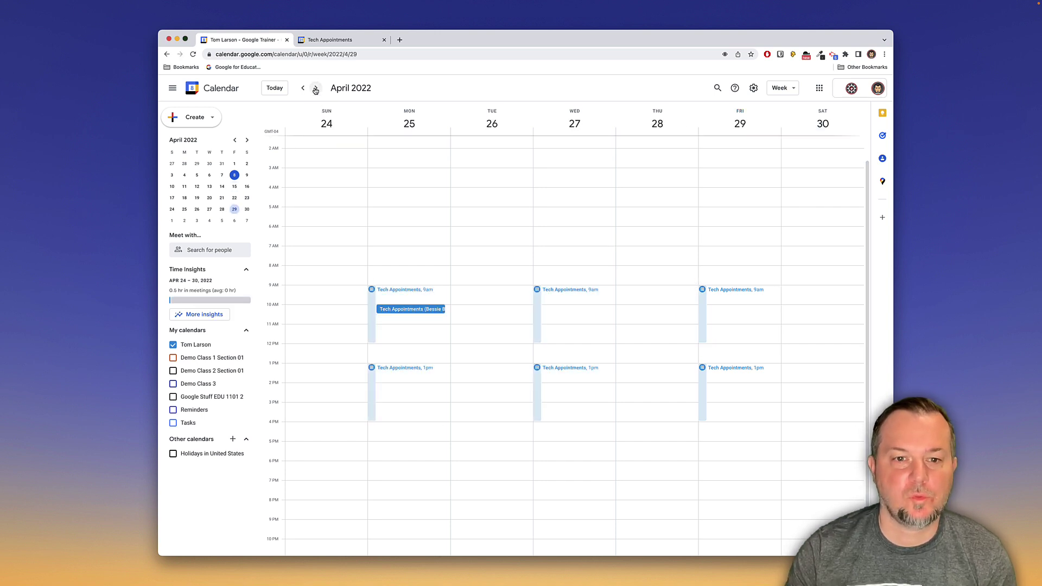
click(400, 312)
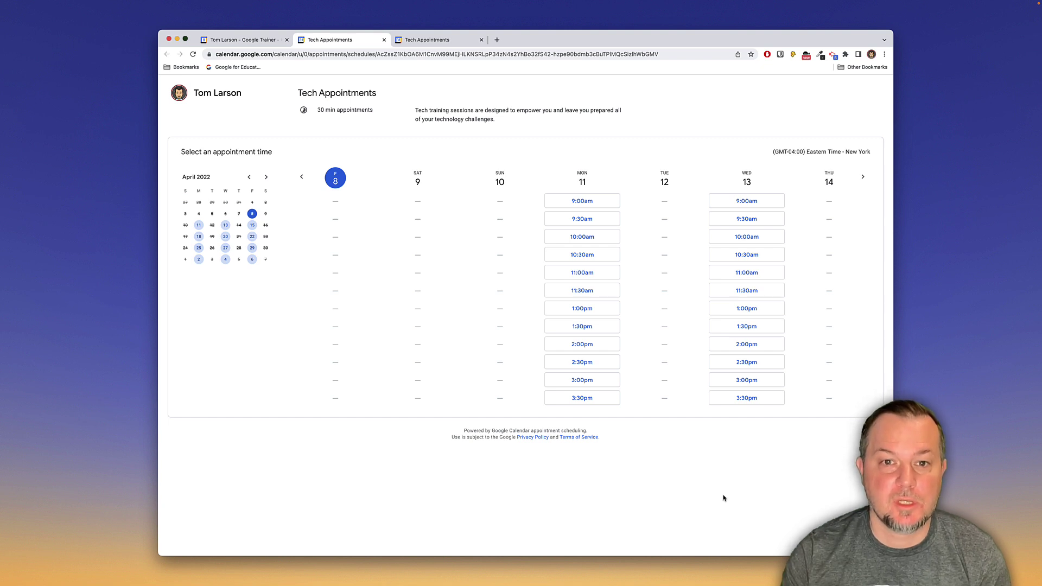
Advance the booking page two weeks to April 22–28.
click(863, 178)
click(863, 178)
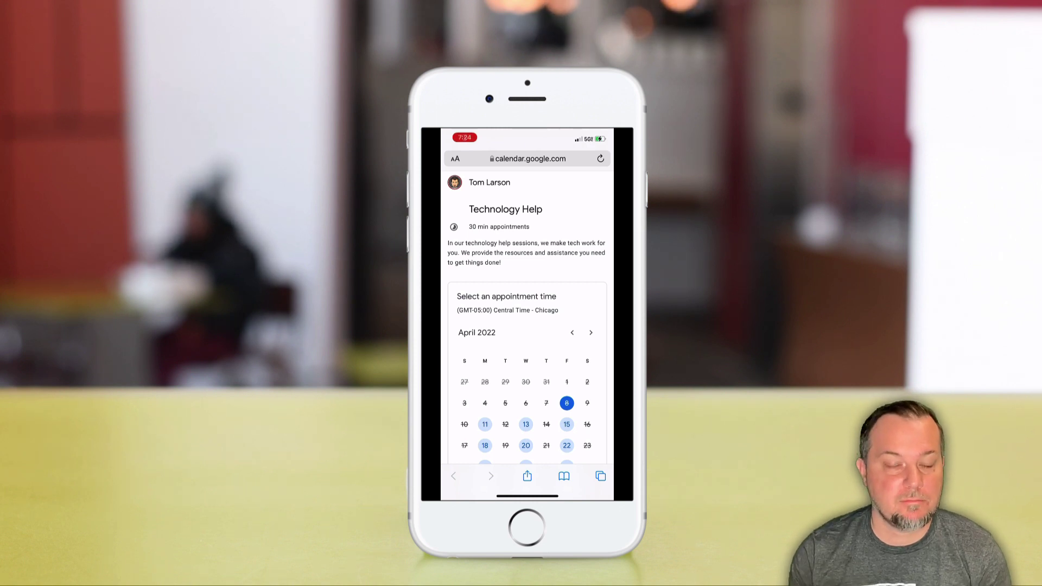
On the phone, switch to May and show Friday May 6's slots starting at 7:00am.
scroll(527, 326, down, 3)
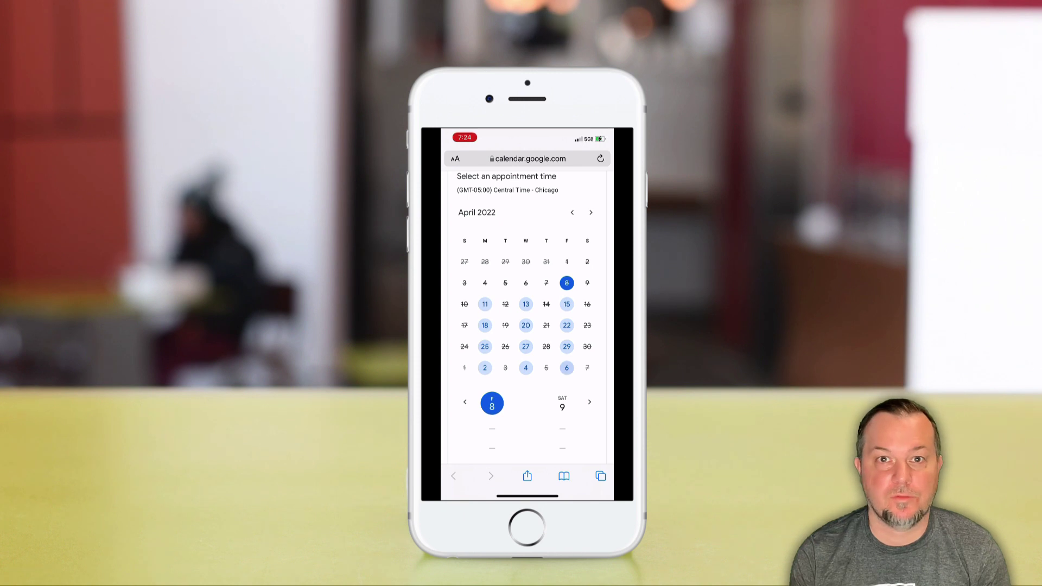
click(567, 368)
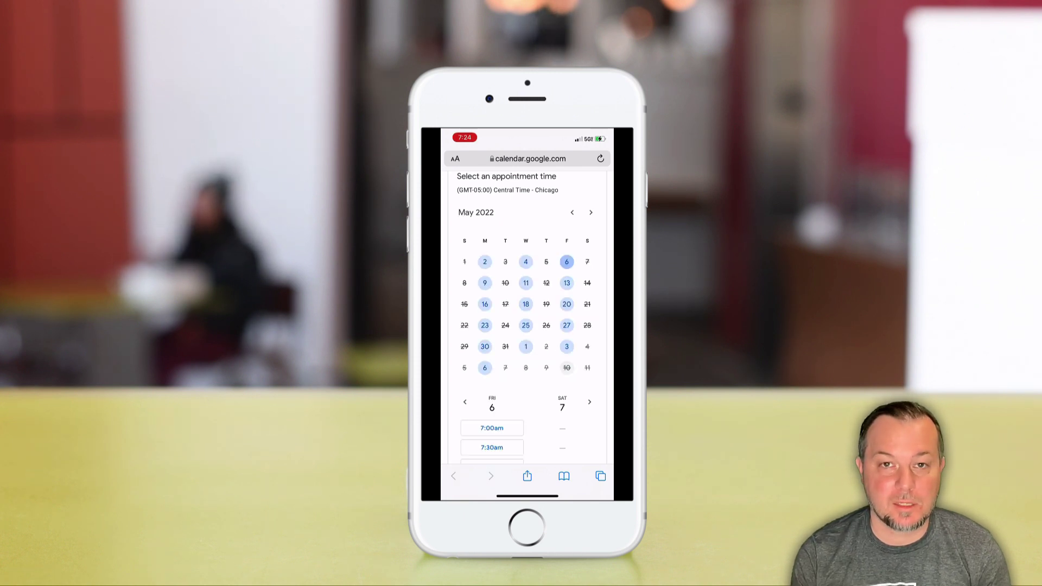
scroll(526, 326, down, 4)
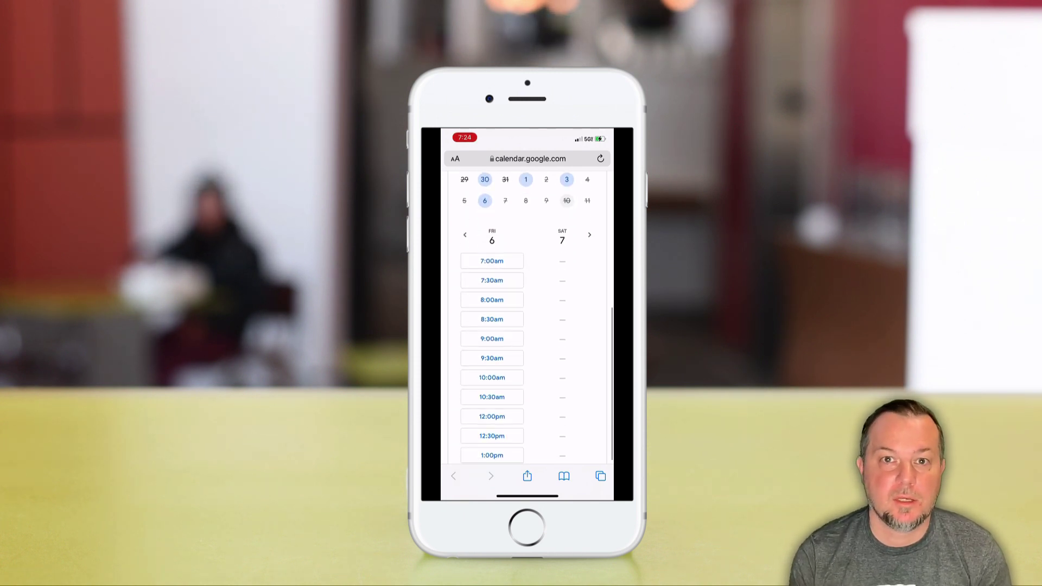